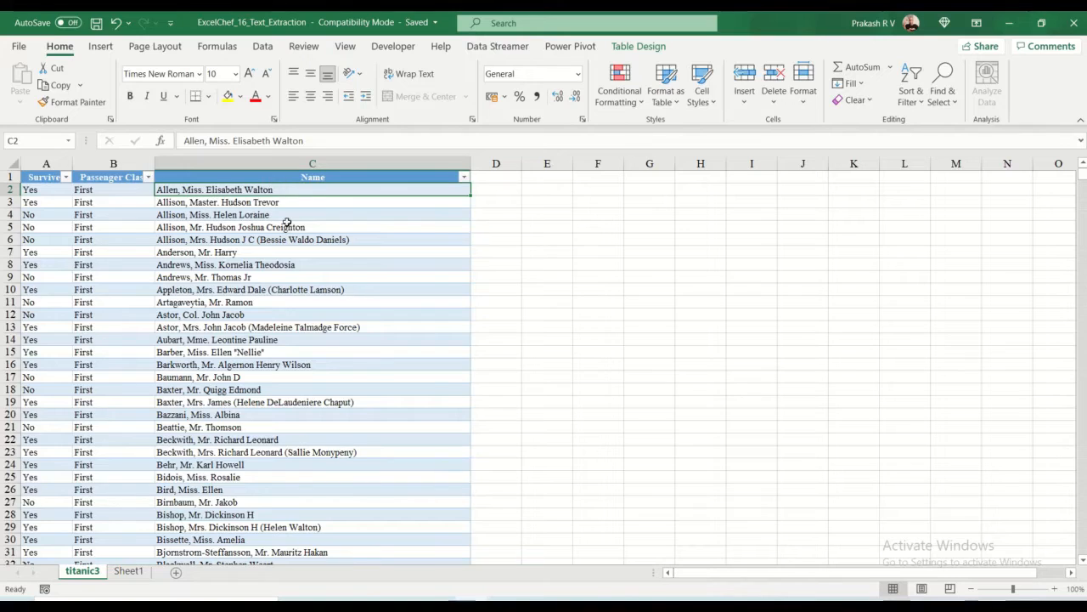
Step: Switch to Sheet1 and clear the existing results in cells H2:H7 under the Result heading
left_click(278, 330)
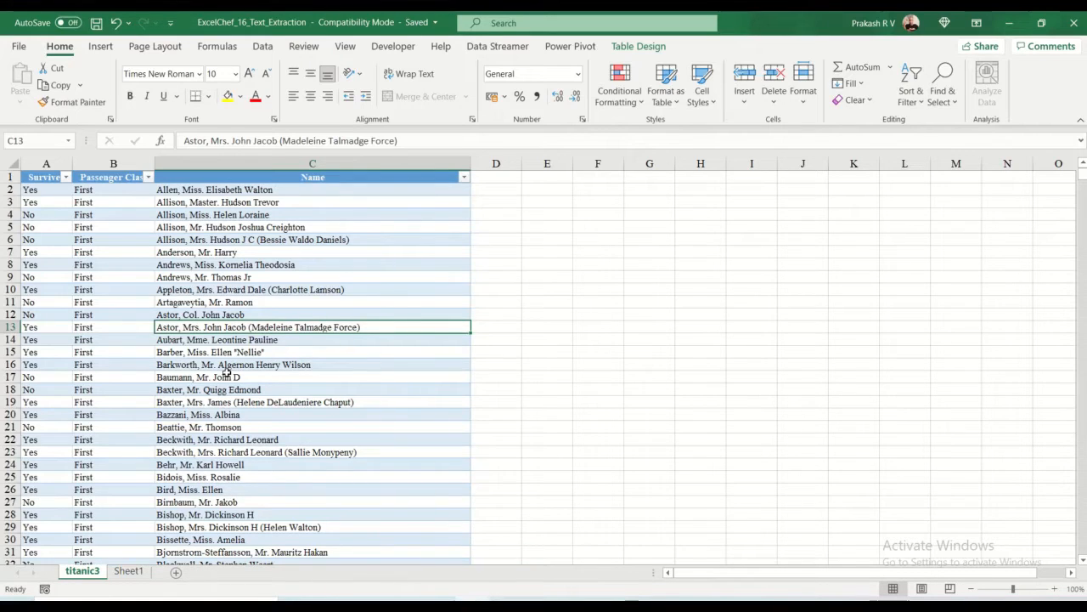
left_click(134, 574)
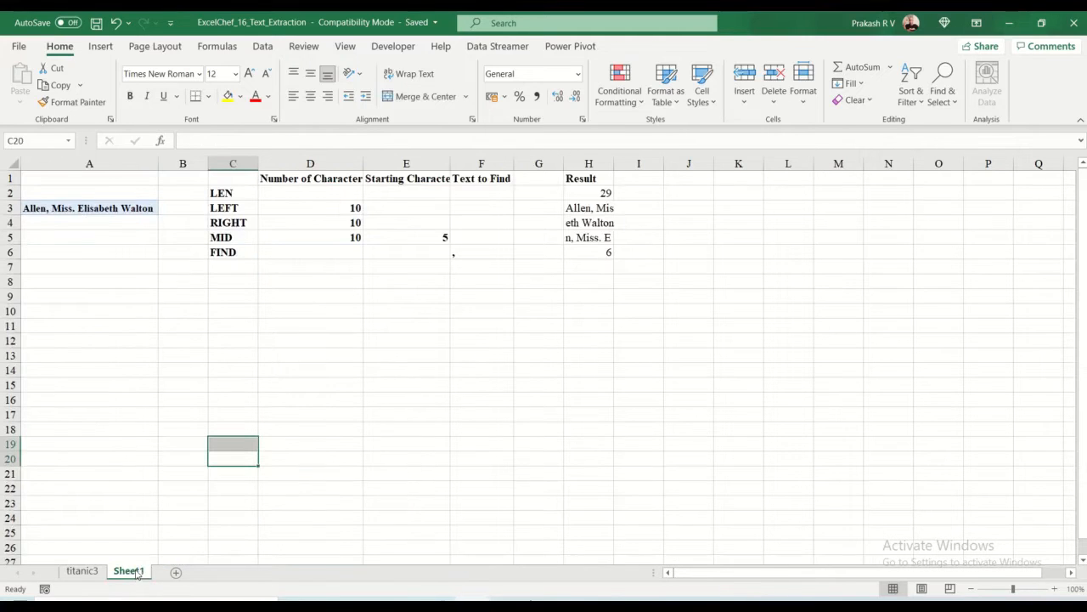
left_click(94, 215)
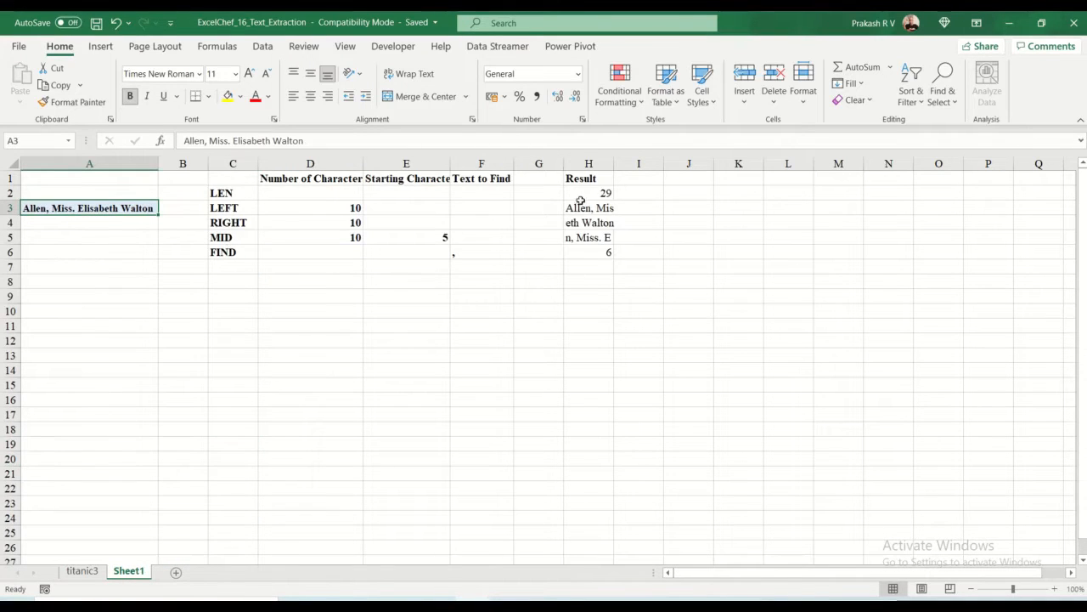
left_click_drag(581, 199, 601, 269)
key("Delete")
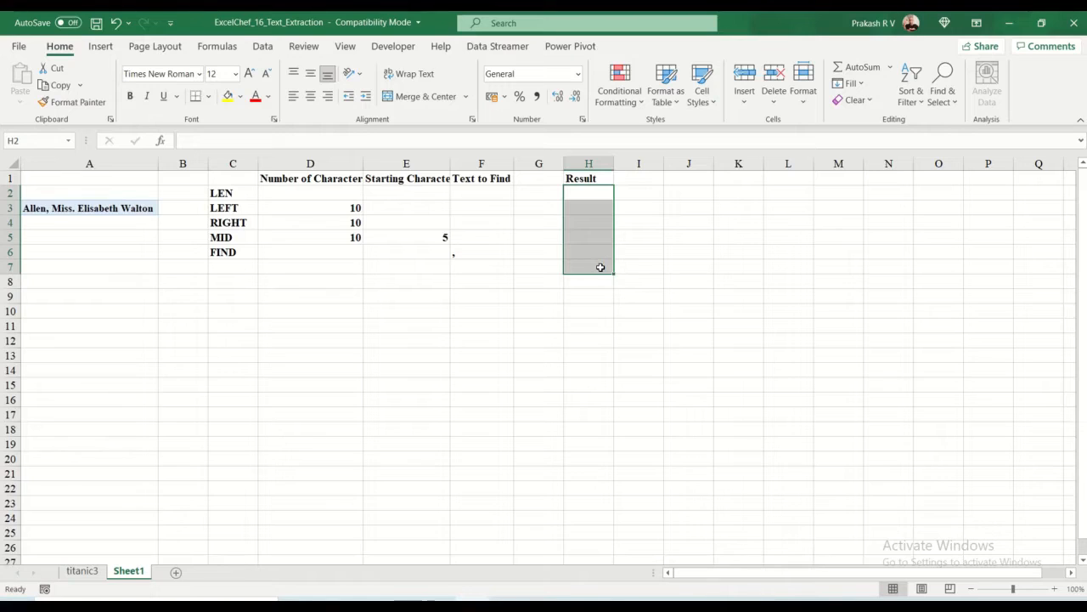
Step: Enter =LEN(A3) in cell H2 to count the characters of the passenger name
left_click(246, 195)
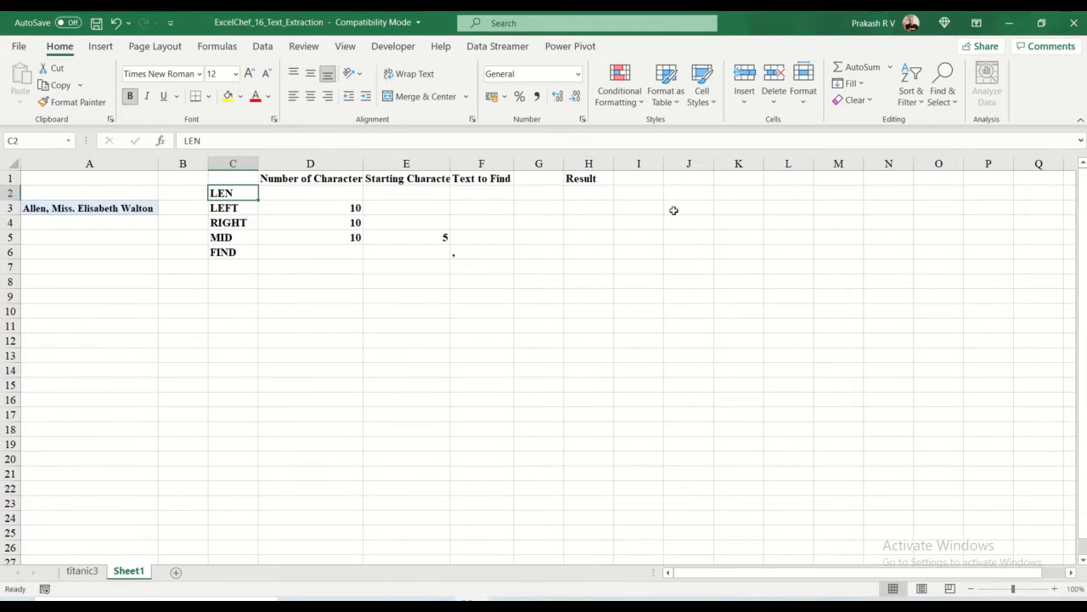
left_click(603, 193)
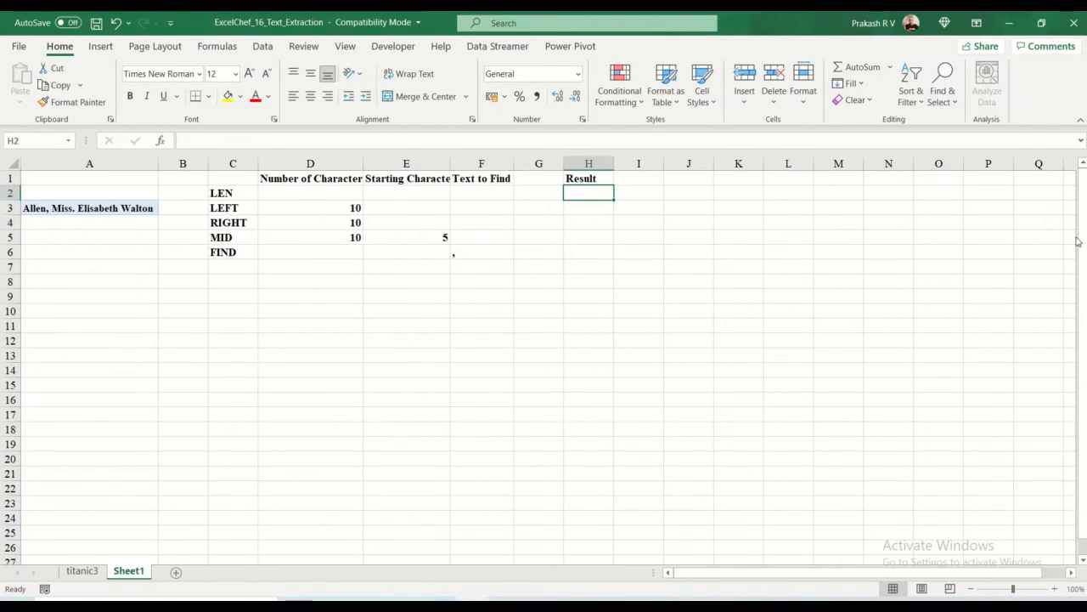
type("=len(")
key("Left")
key("Left")
key("Left")
key("Left")
key("Left")
key("Left")
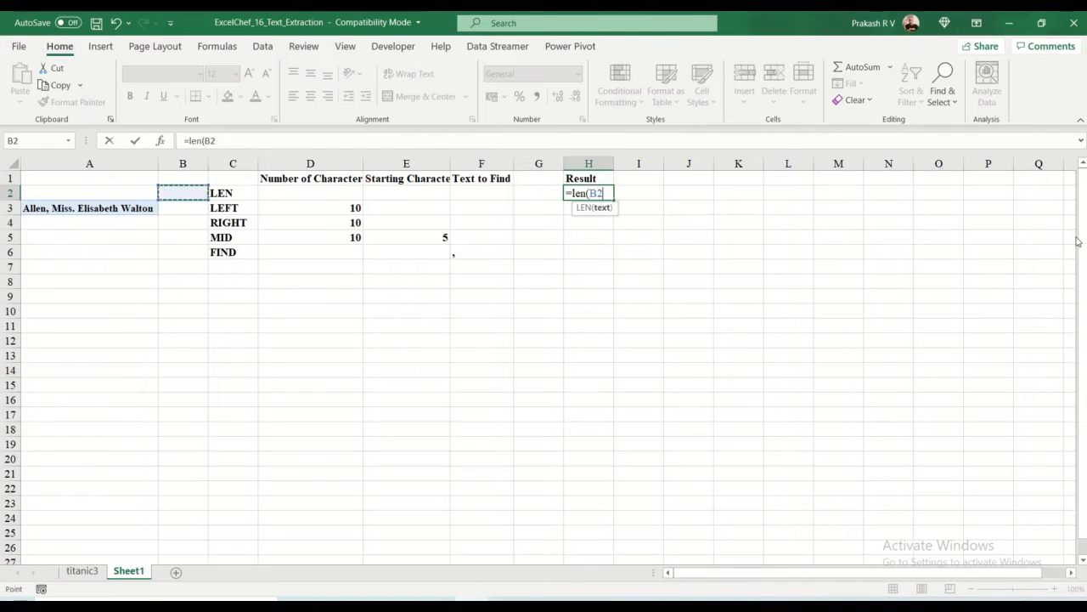
key("Left")
key("Down")
key("Return")
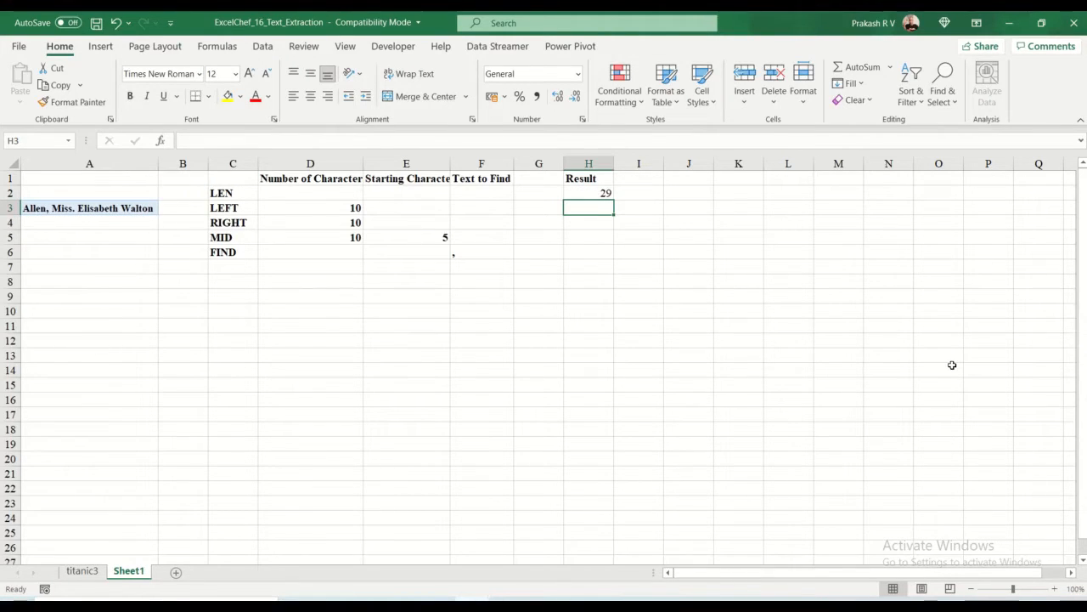
Step: Enter =LEFT(A3,10) in cell H3 to extract the first 10 characters of the passenger name
type("=LEFT(")
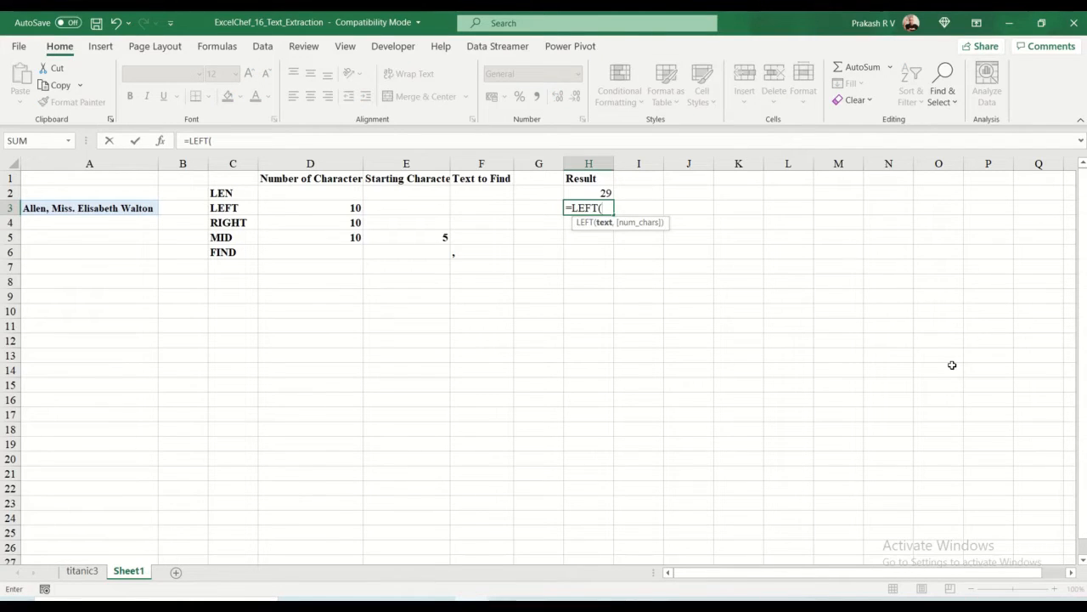
key("Left")
key("Left")
key("Left")
key("Left")
key("Left")
key("Left")
key("Left")
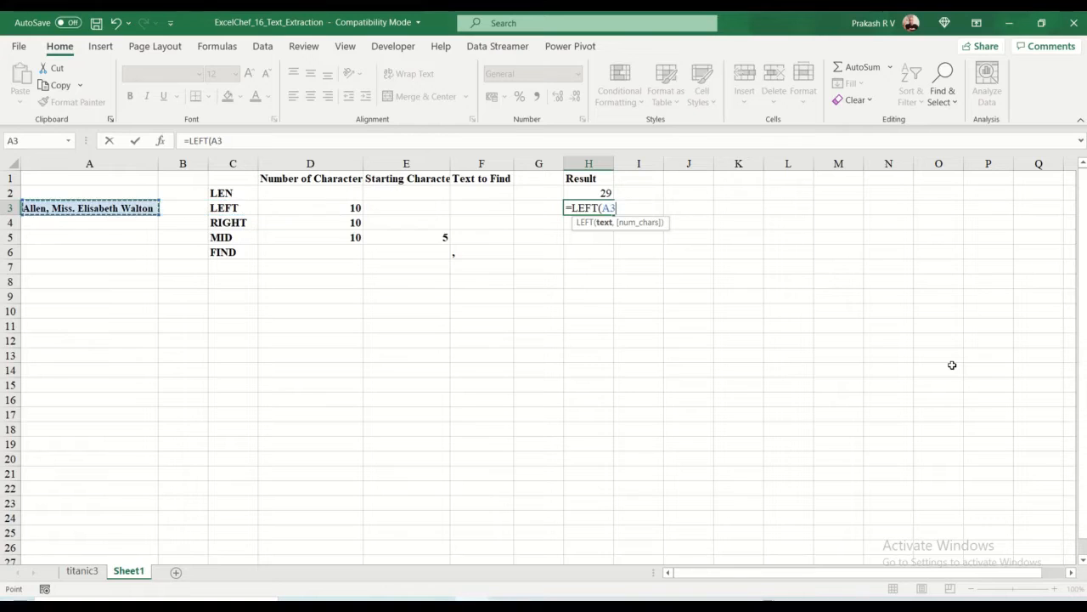
type(",10")
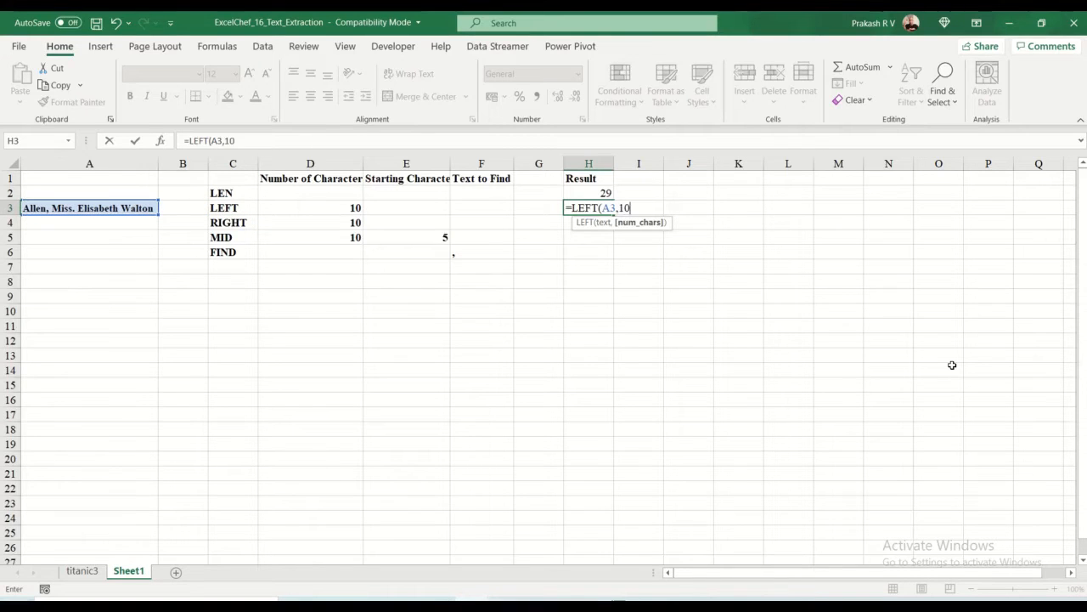
type(")")
key("Return")
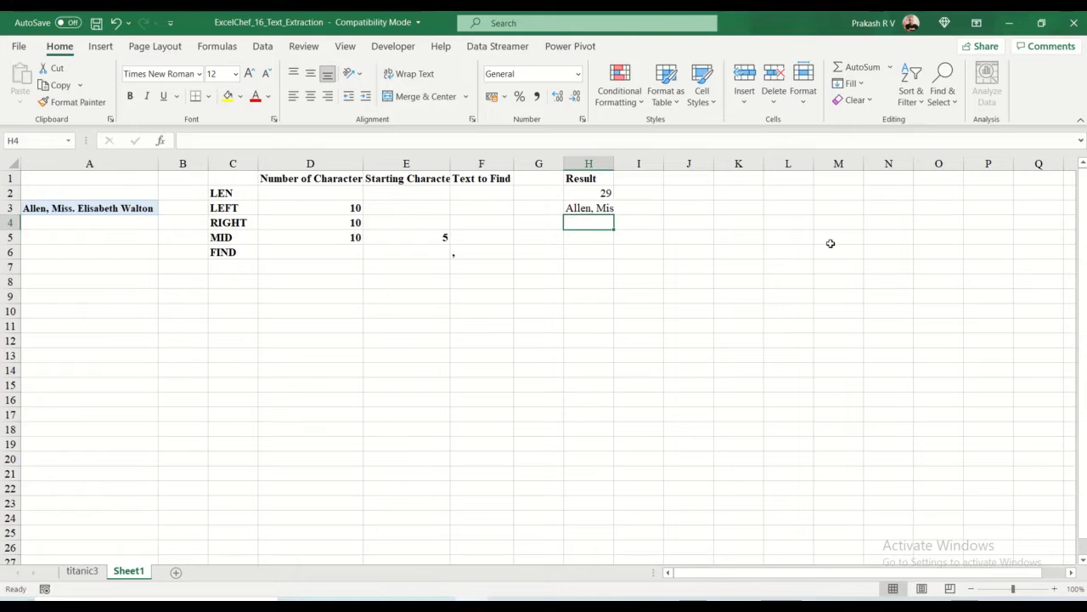
Step: Enter =RIGHT(A3,10) in cell H4 to extract the last 10 characters of the passenger name
type("=RIGHT(")
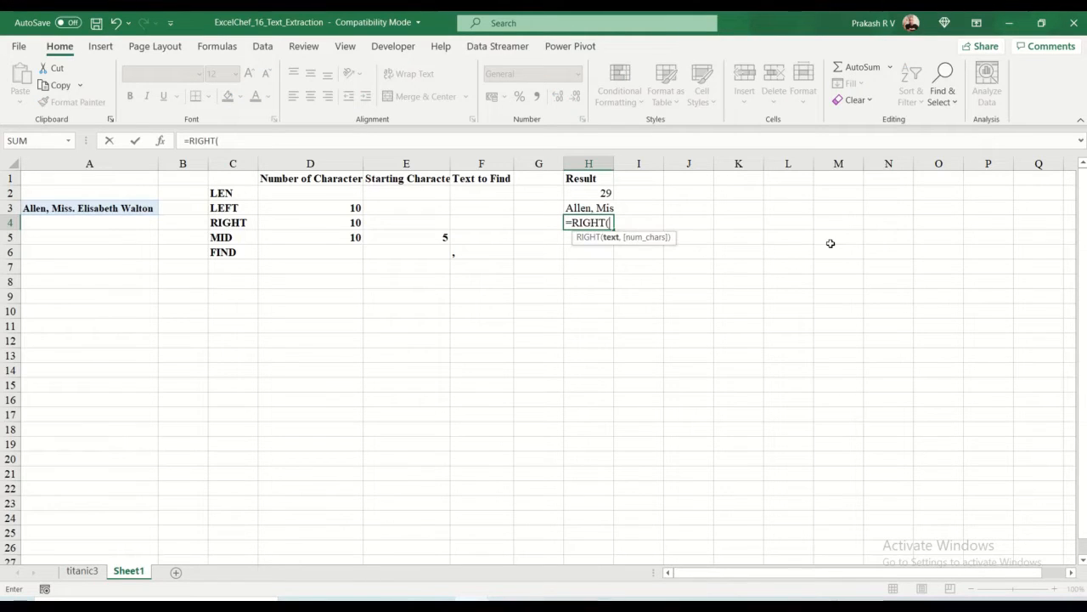
key("Left")
key("Left")
key("Left")
key("Left")
key("Left")
key("Left")
key("Left")
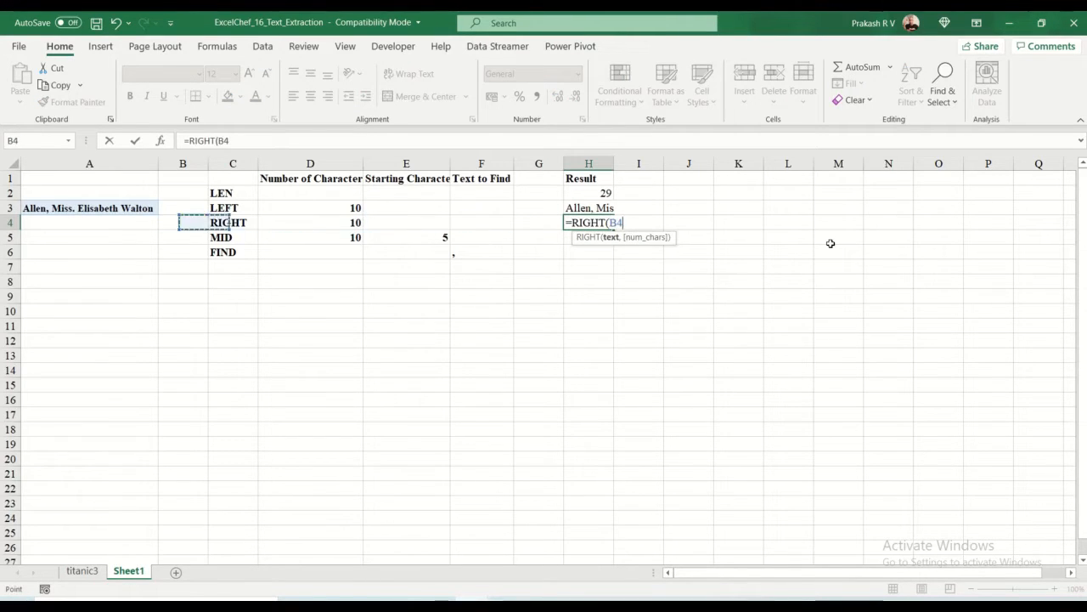
key("Up")
type(",10")
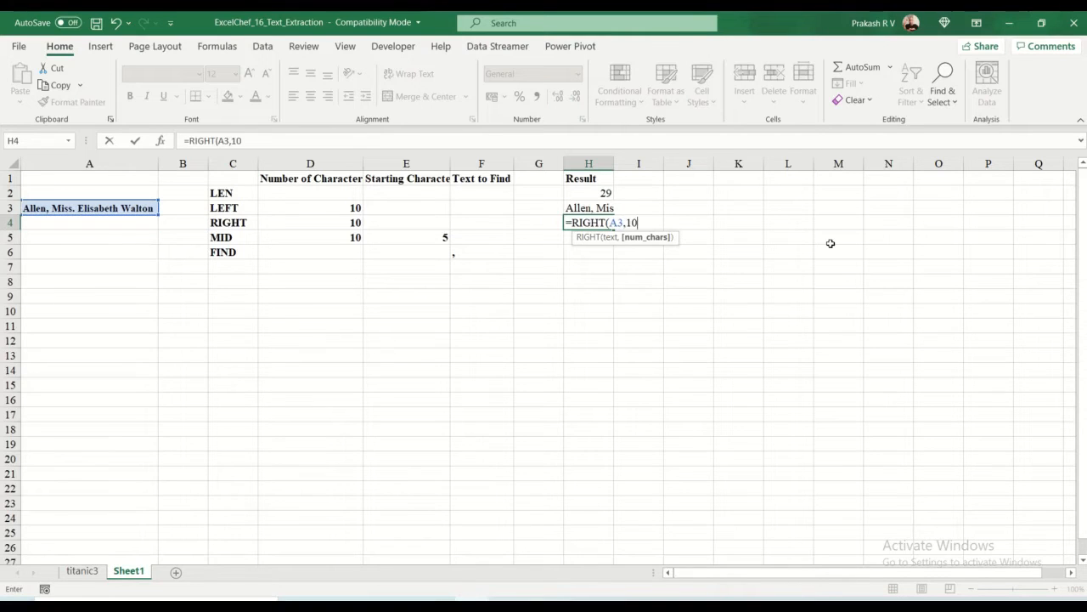
key("Return")
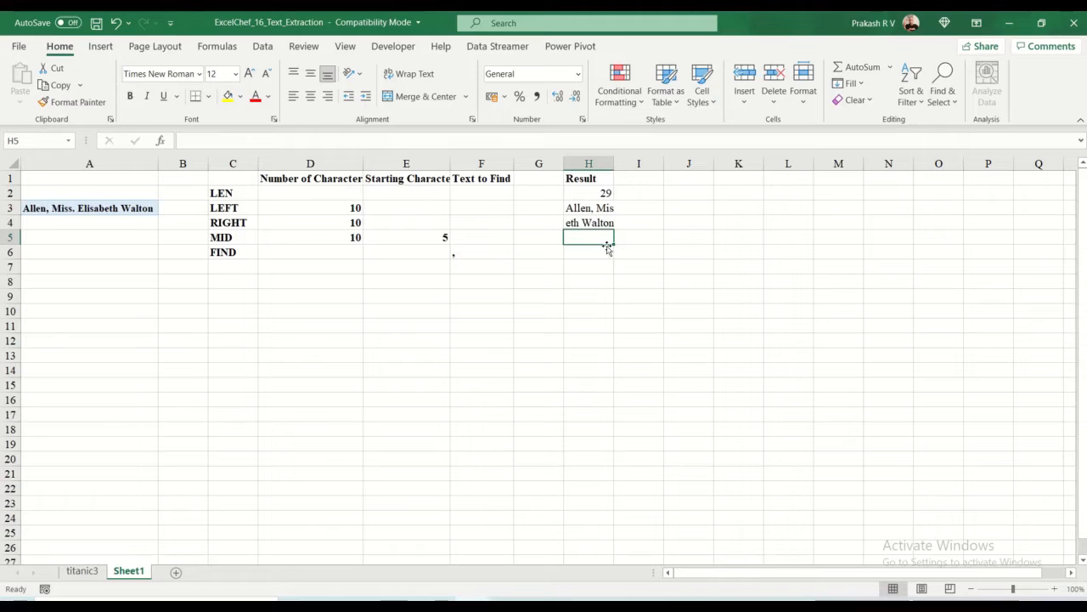
Step: Enter =MID(A3,5,10) in cell H5 to extract 10 characters of the passenger name starting at character 5
type("=MID(")
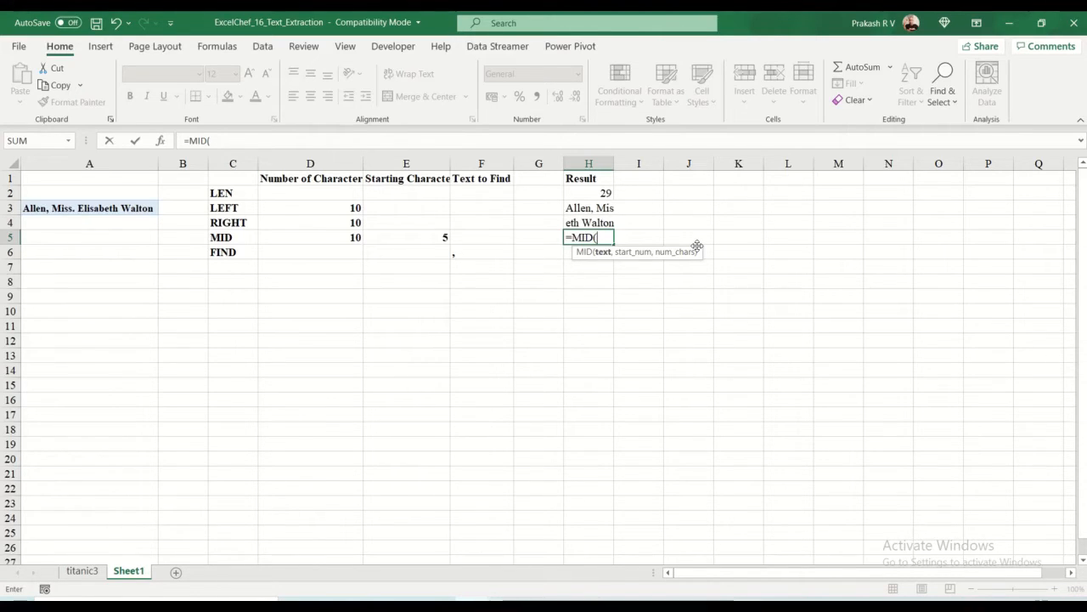
key("Left")
key("Left")
key("Left")
key("Left")
key("Left")
key("Left")
key("Left")
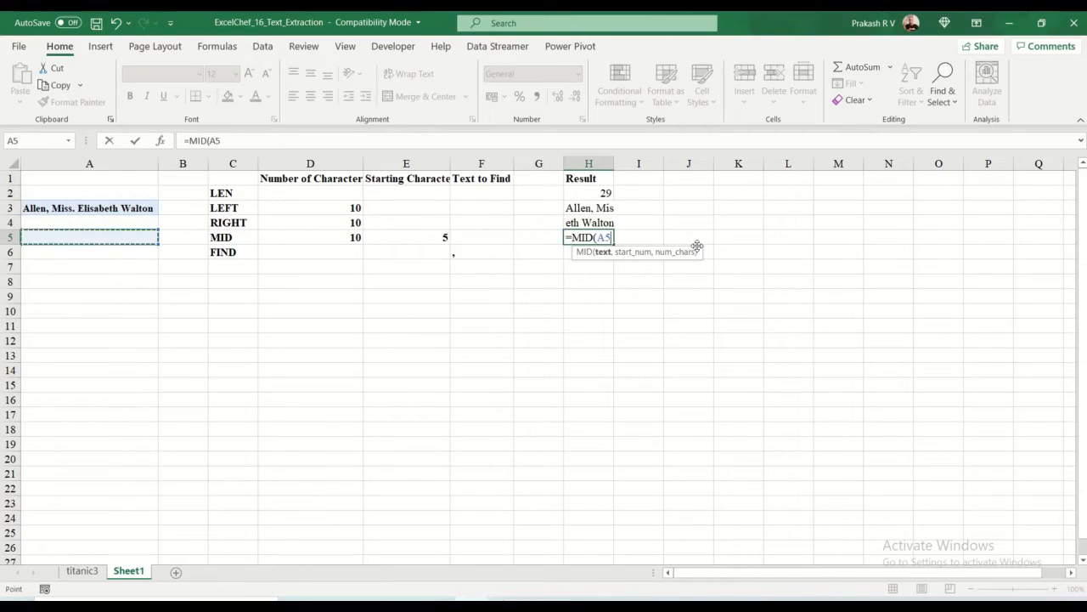
key("Up")
key("Up")
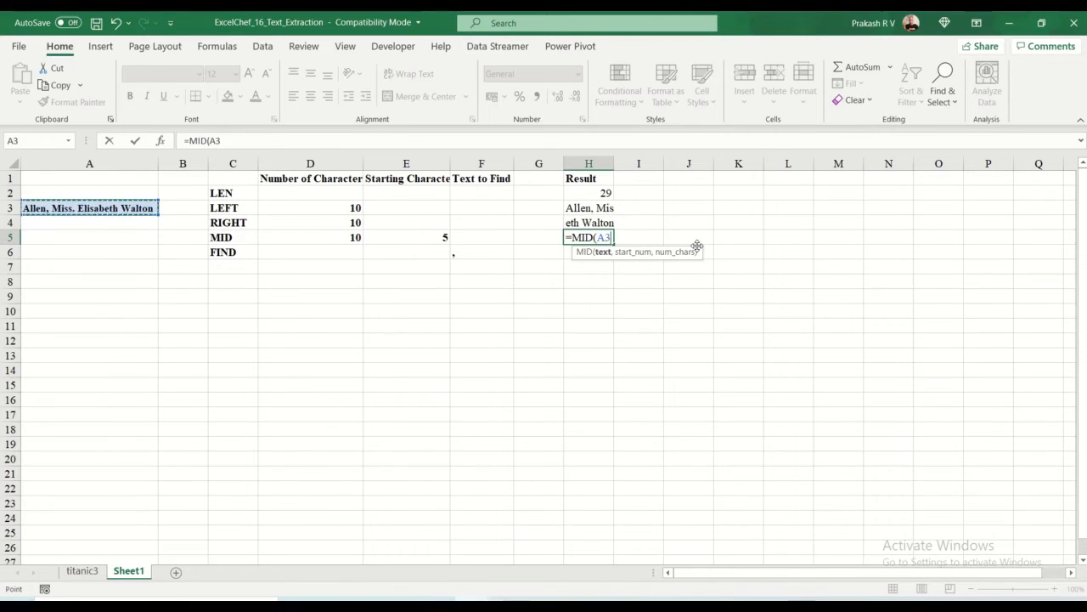
type(",5,10")
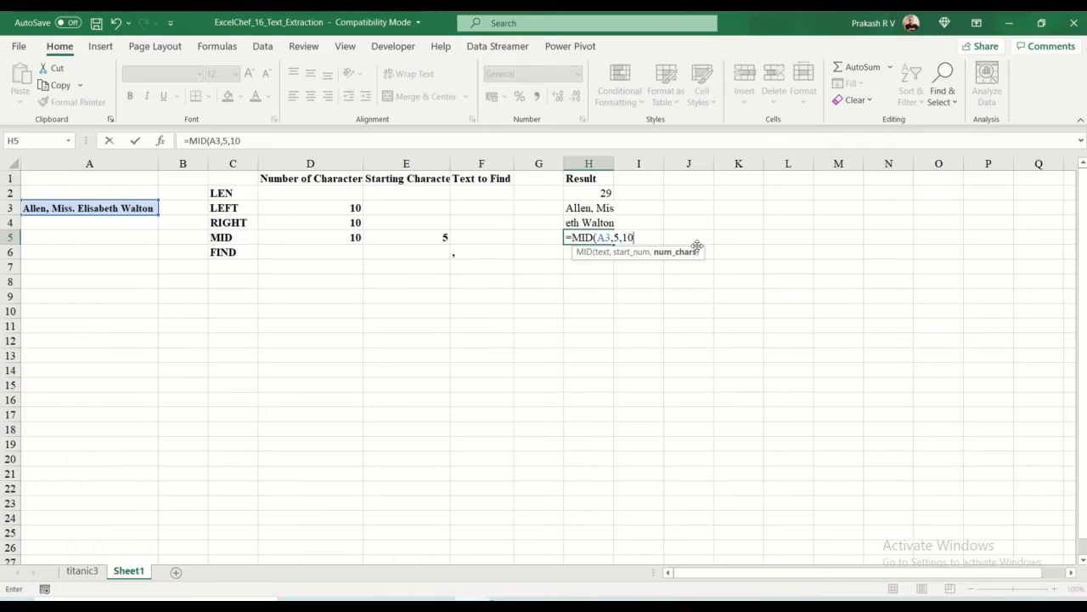
key("Return")
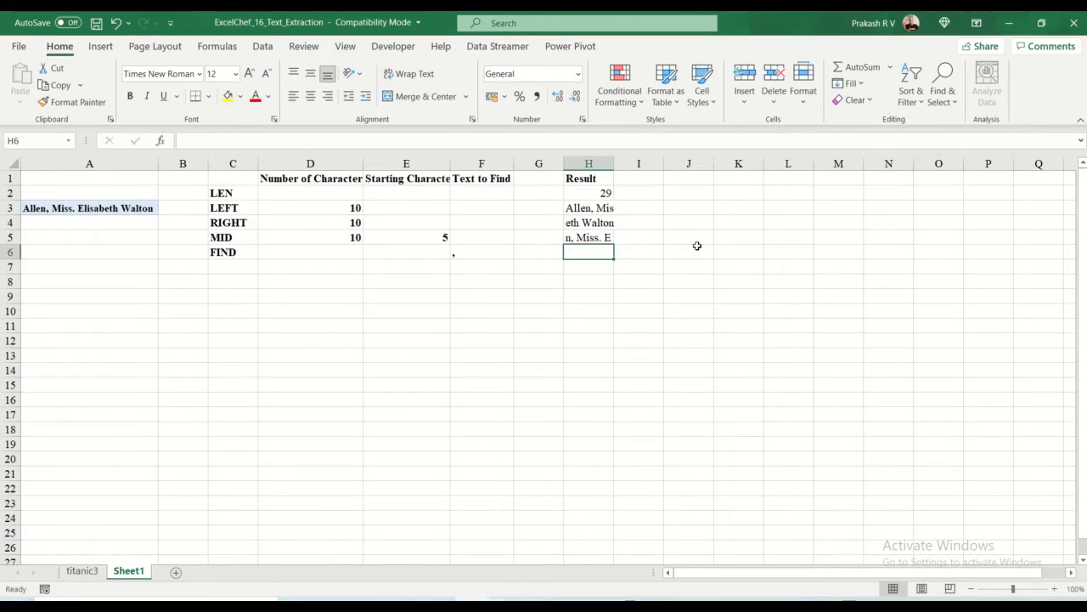
key("Up")
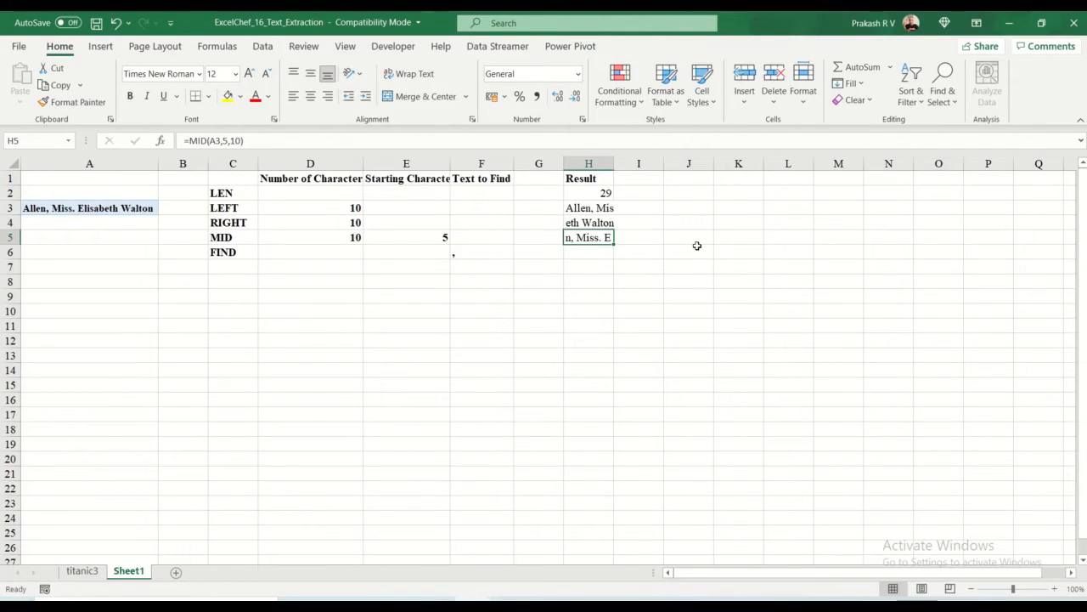
key("Down")
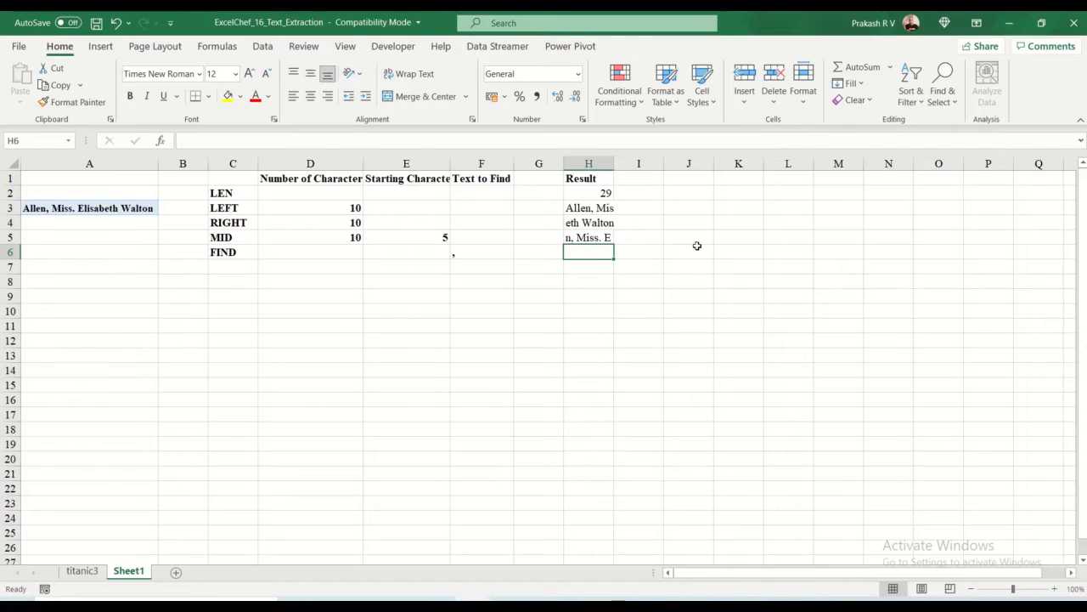
Step: Enter =FIND(",",A3) in cell H6 to locate the comma in the passenger name, and check it against the source text
type("=find(")
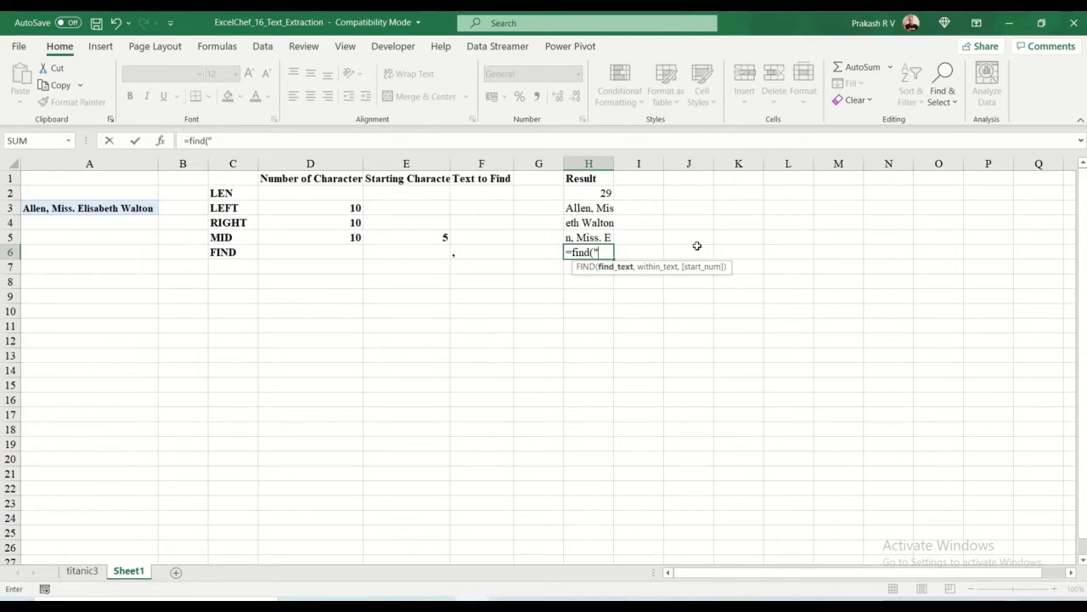
type("\",\",")
key("Home")
key("Up")
key("Up")
key("Up")
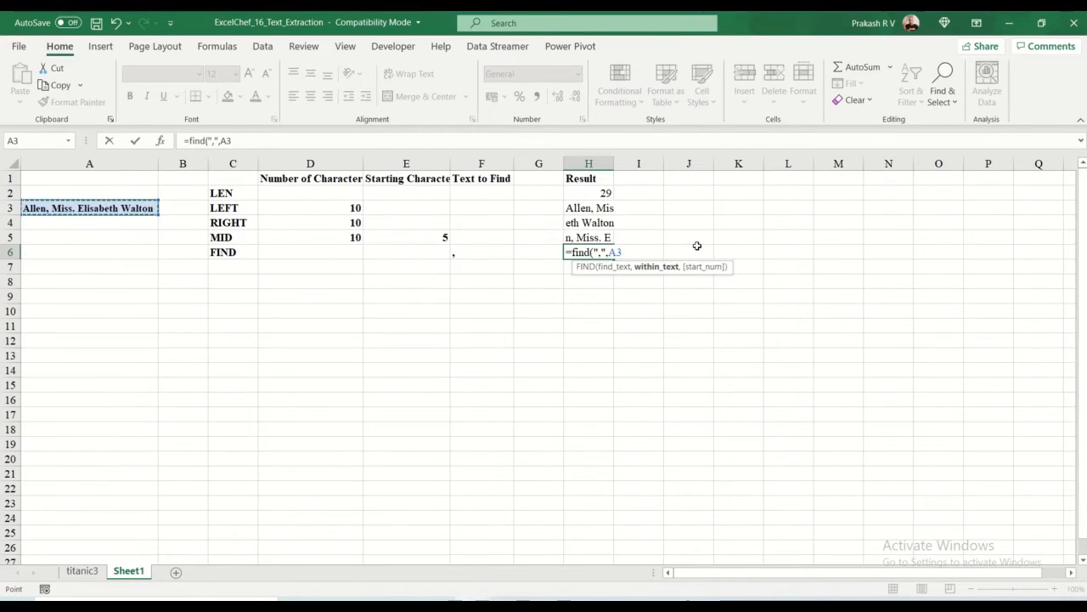
key("Return")
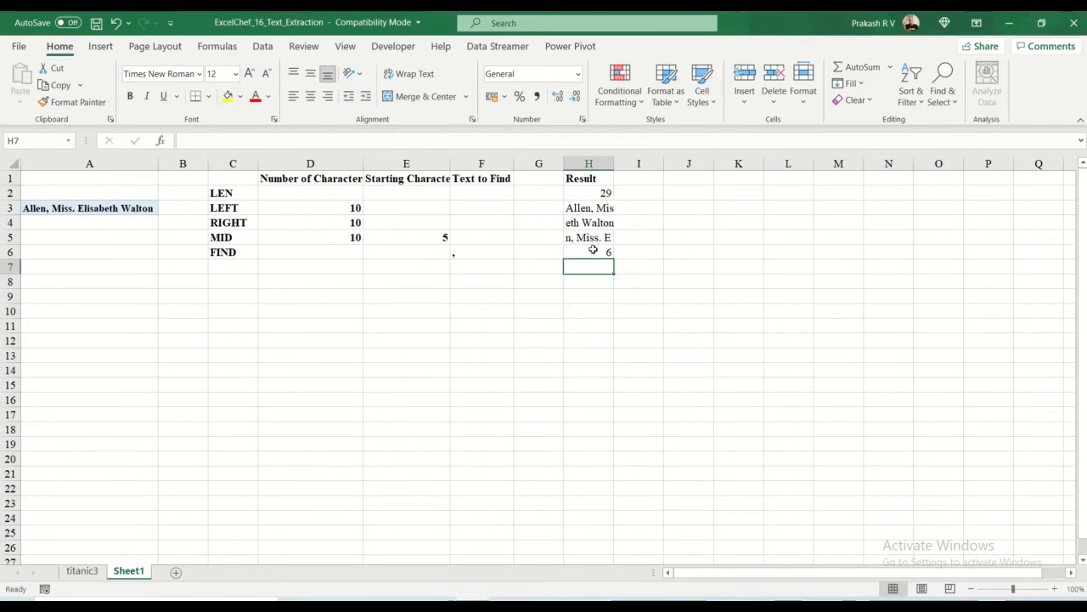
left_click(462, 253)
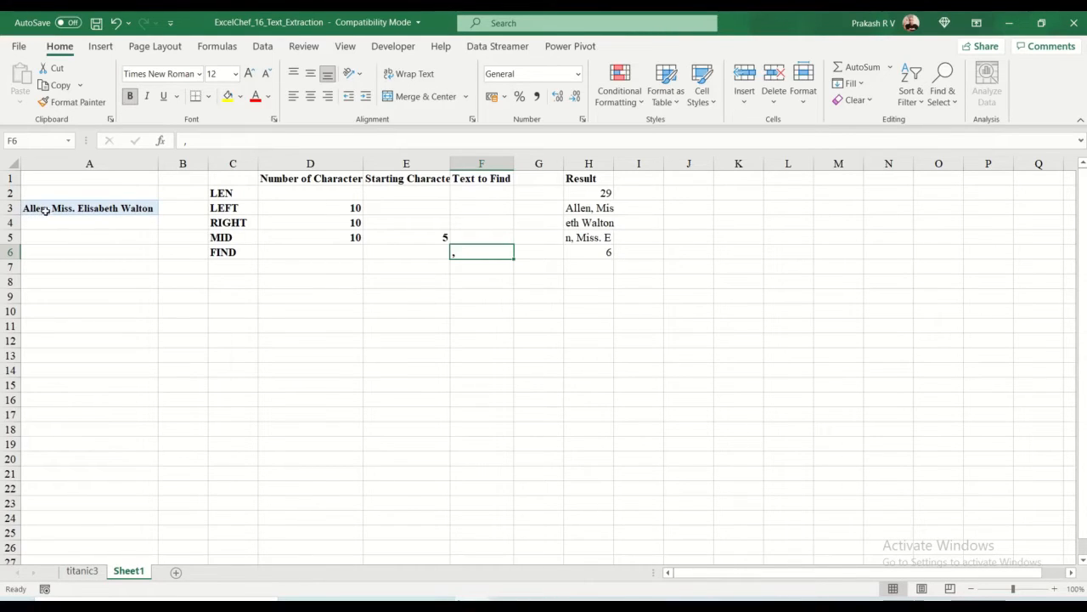
left_click(589, 252)
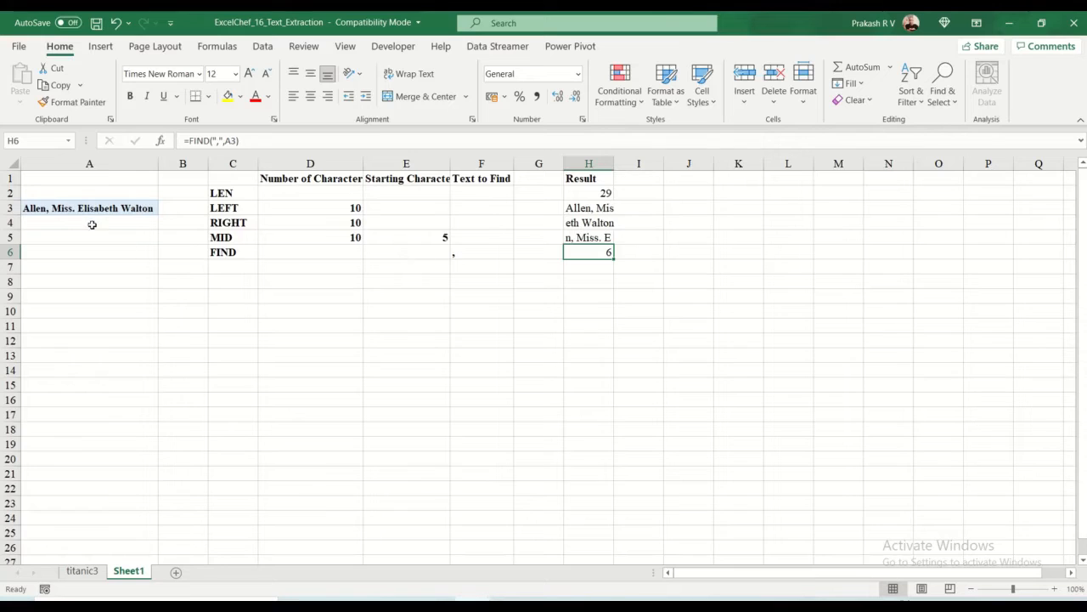
left_click(68, 208)
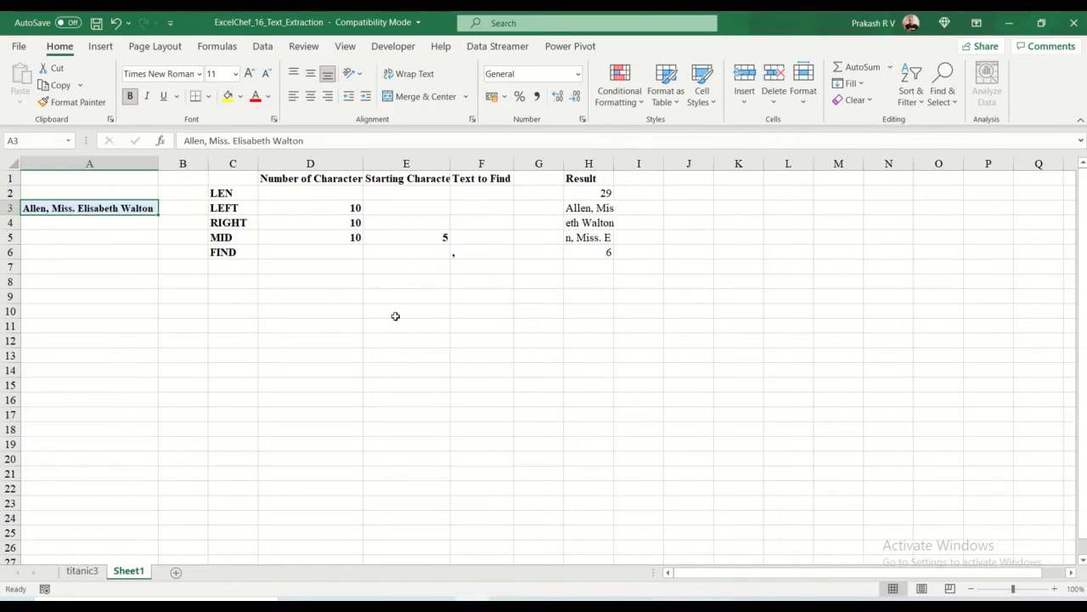
Step: Enter =FIND(".",A3) in cell H7 to locate the period in the passenger name
left_click(582, 255)
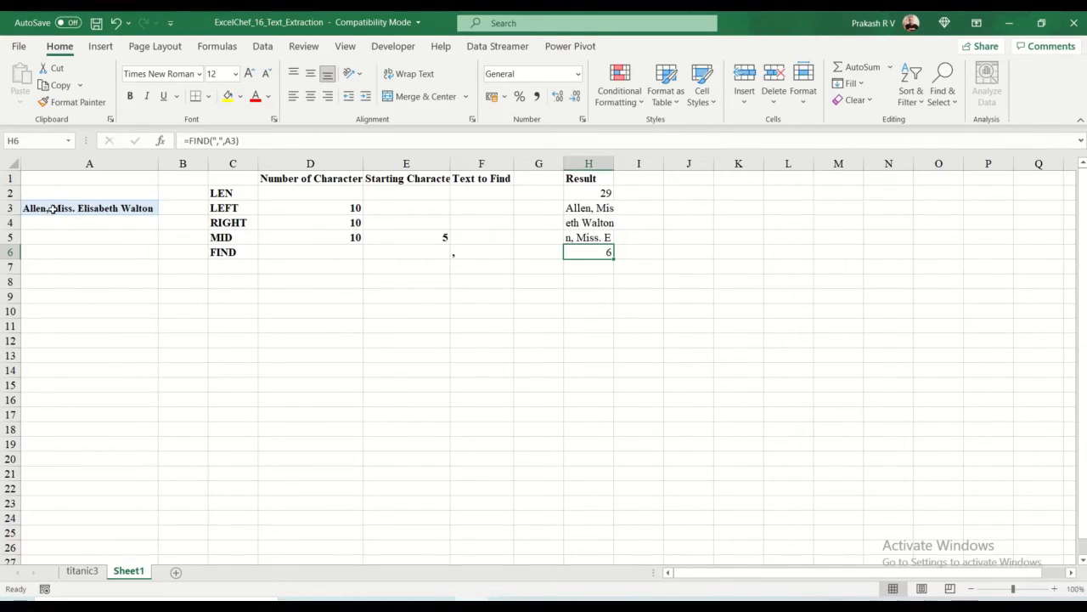
key("Down")
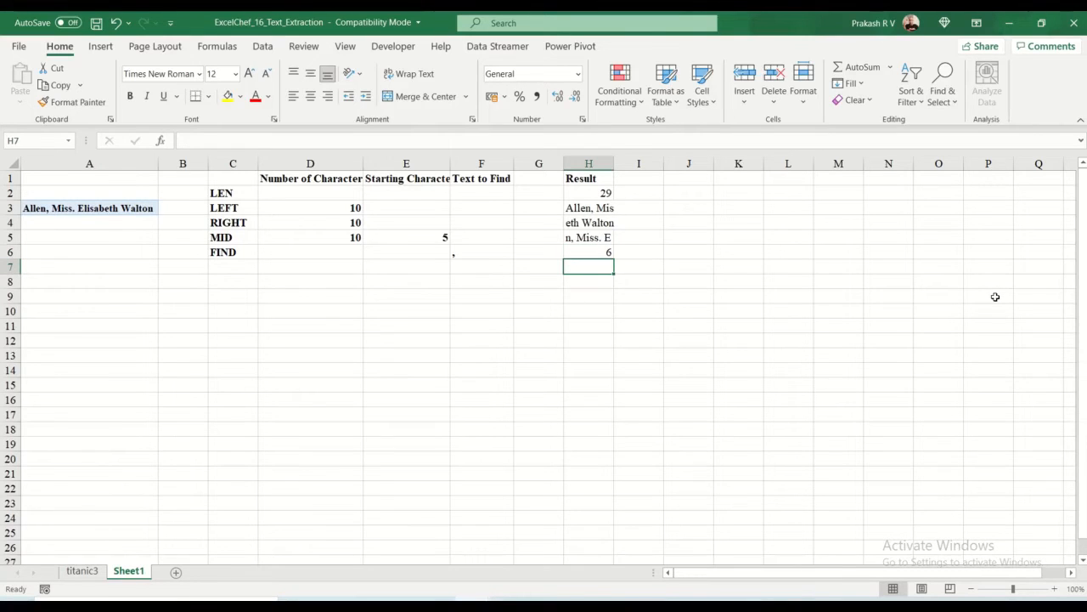
type("=fin")
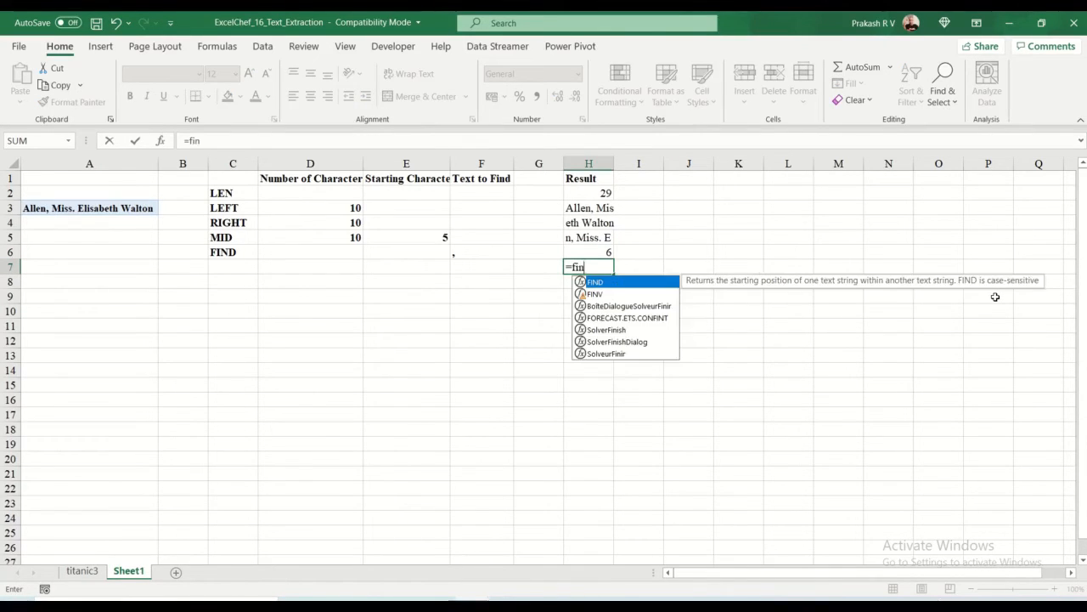
key("Tab")
type("\"")
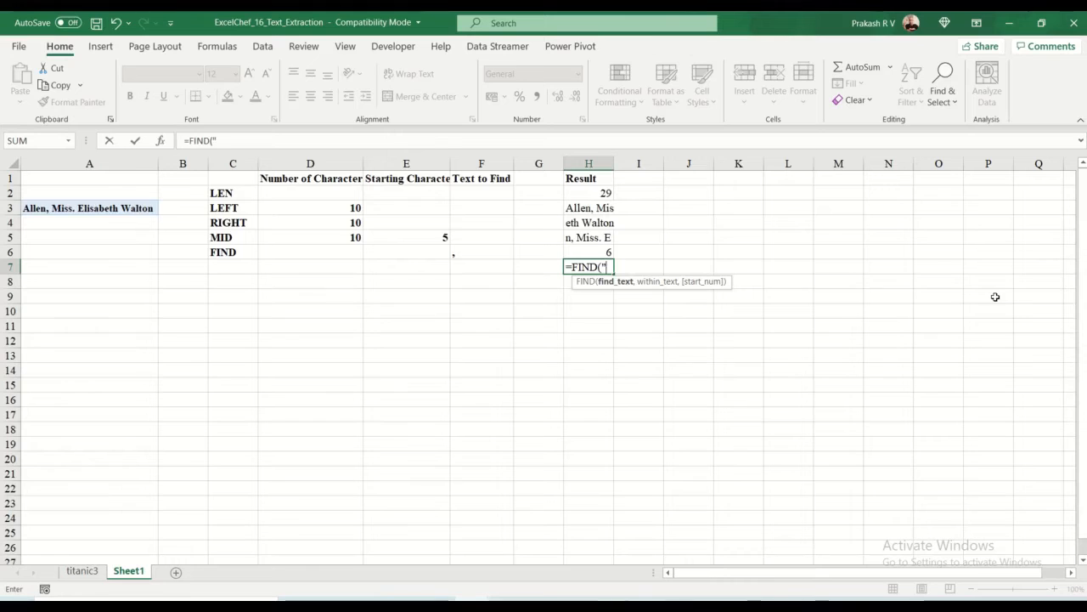
type(",\"")
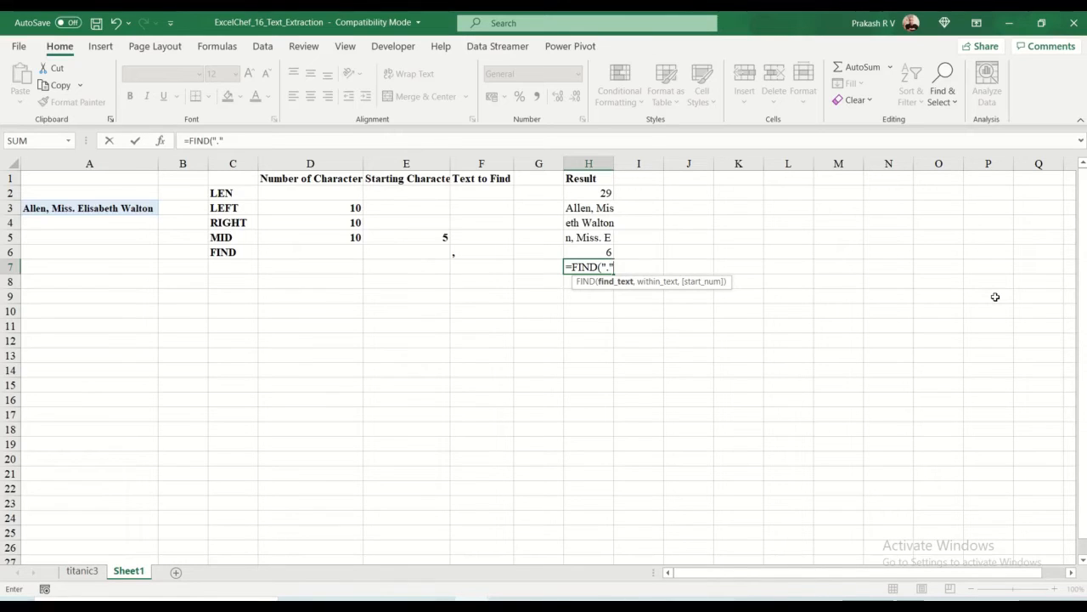
type(",A3")
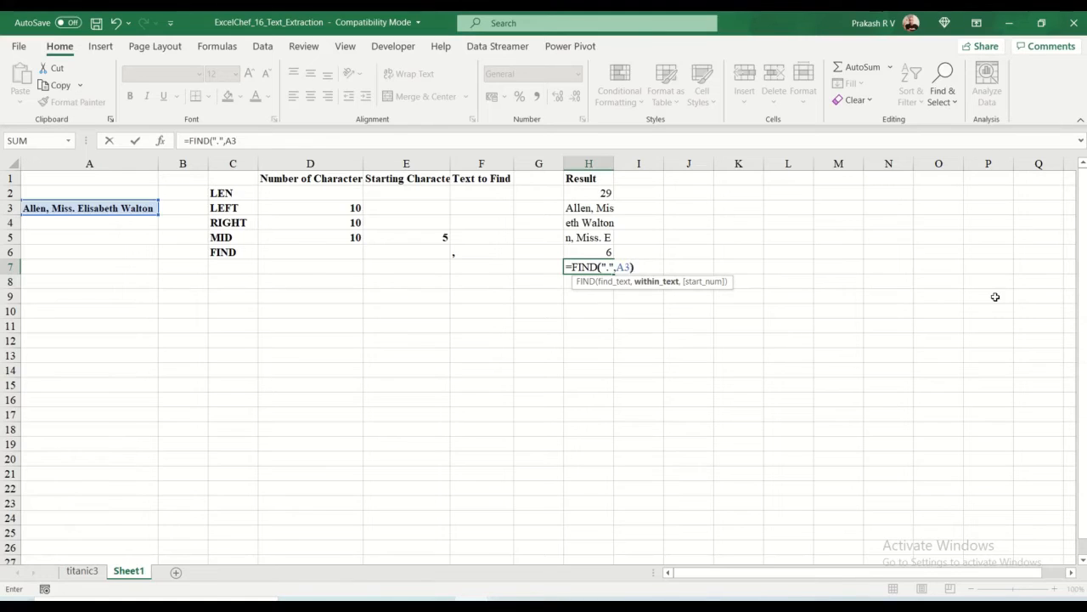
type(")")
key("Return")
left_click(602, 267)
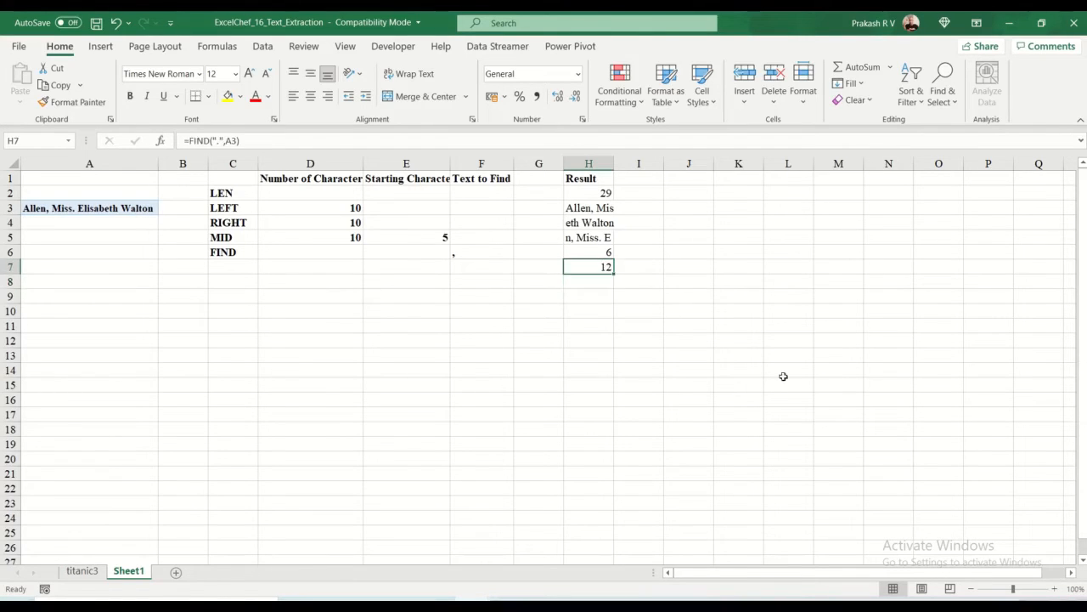
left_click(607, 289)
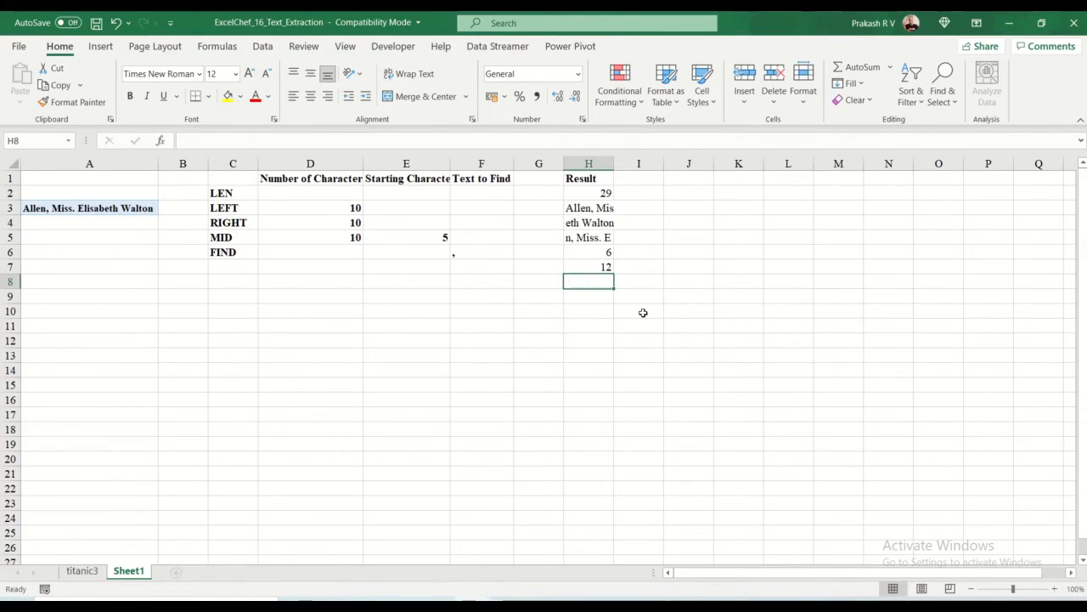
Step: Start a MID formula in cell H8 on A3, using FIND(",",A3)+2 as the starting position
left_click(64, 210)
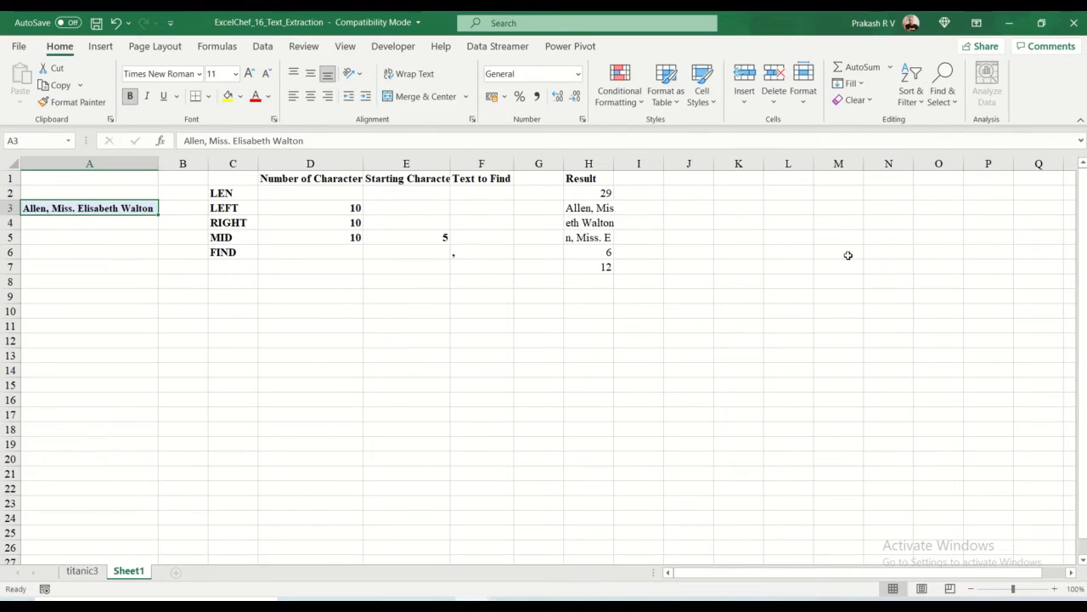
left_click(599, 281)
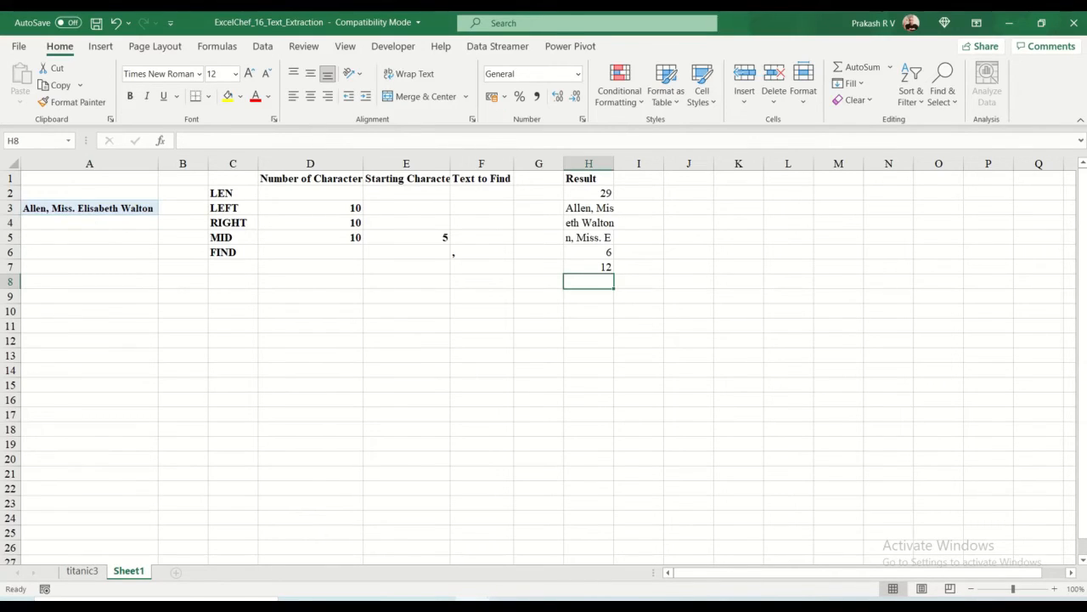
type("=mid")
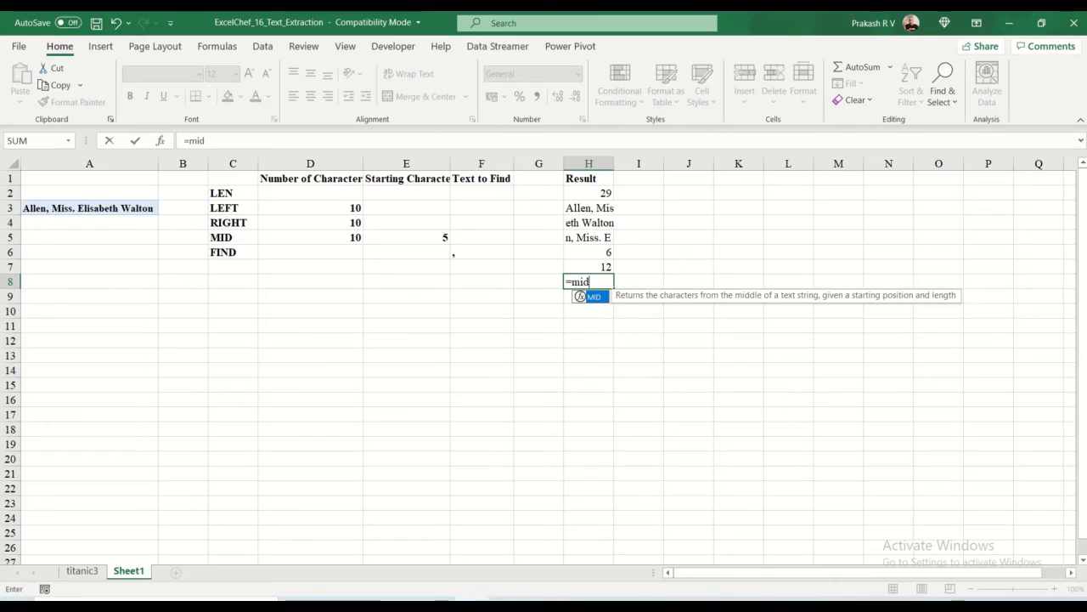
type("(")
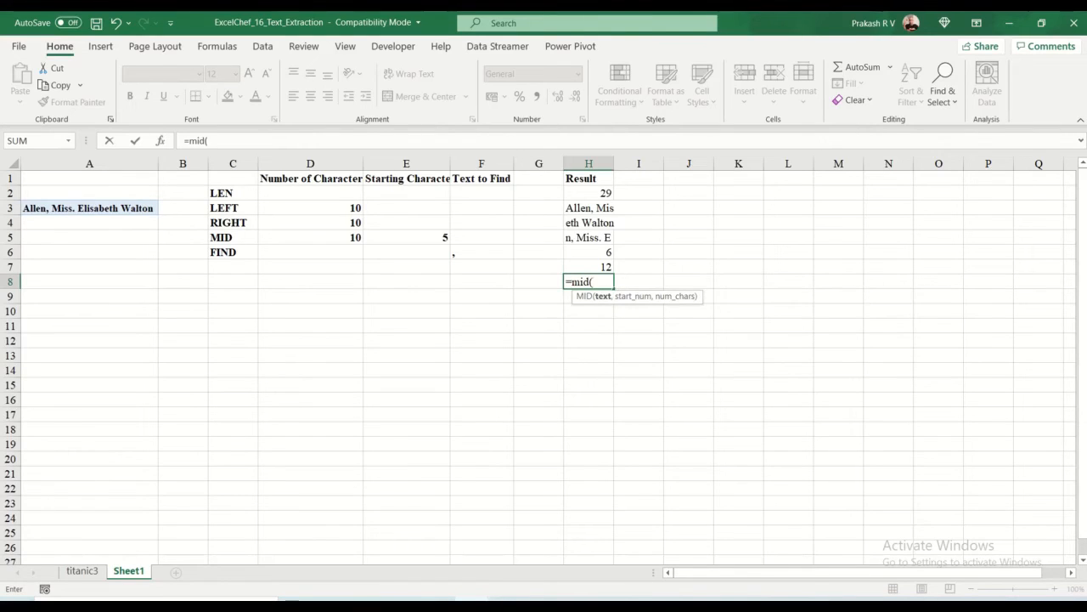
type("A3,")
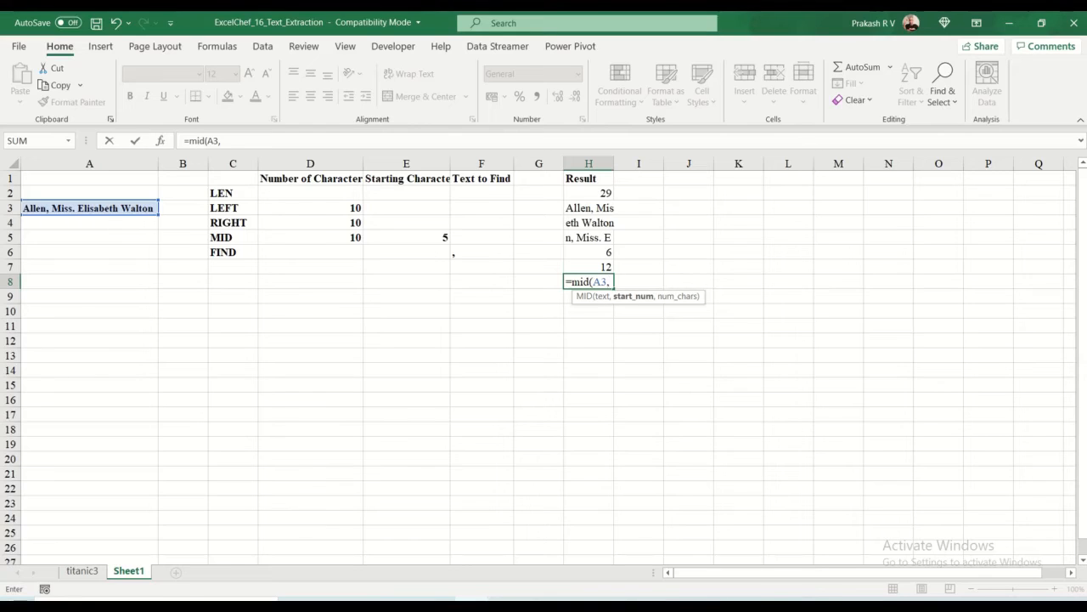
type("find(")
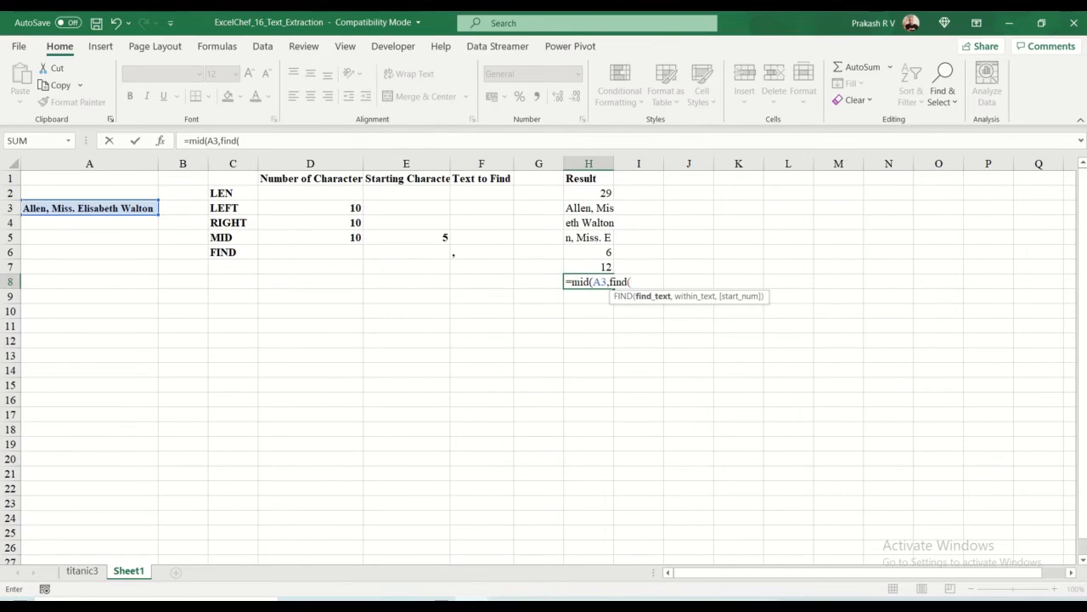
type("\",\",")
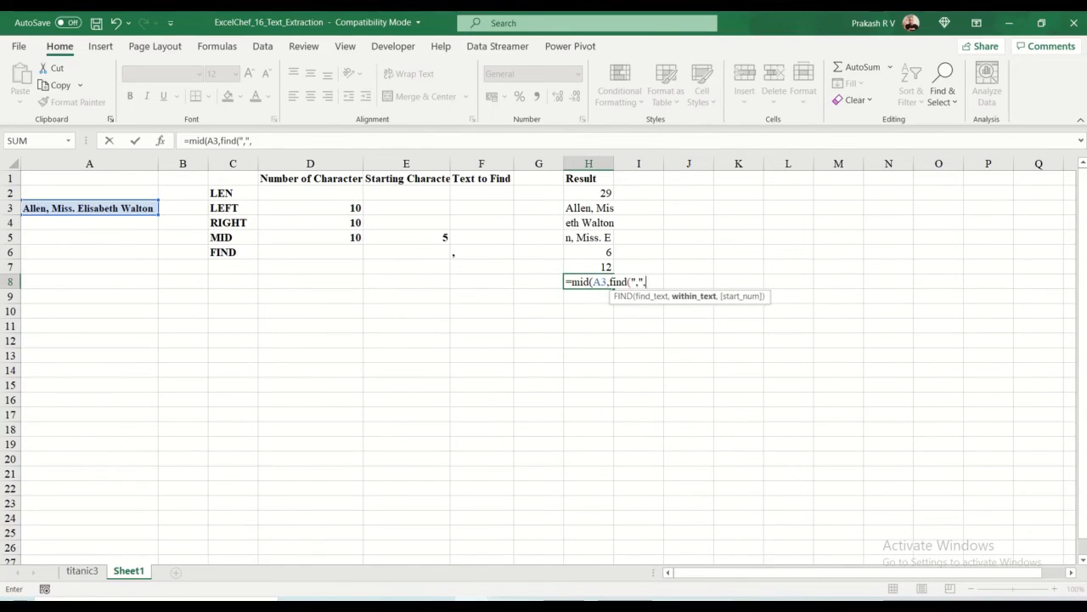
type("A3)+2")
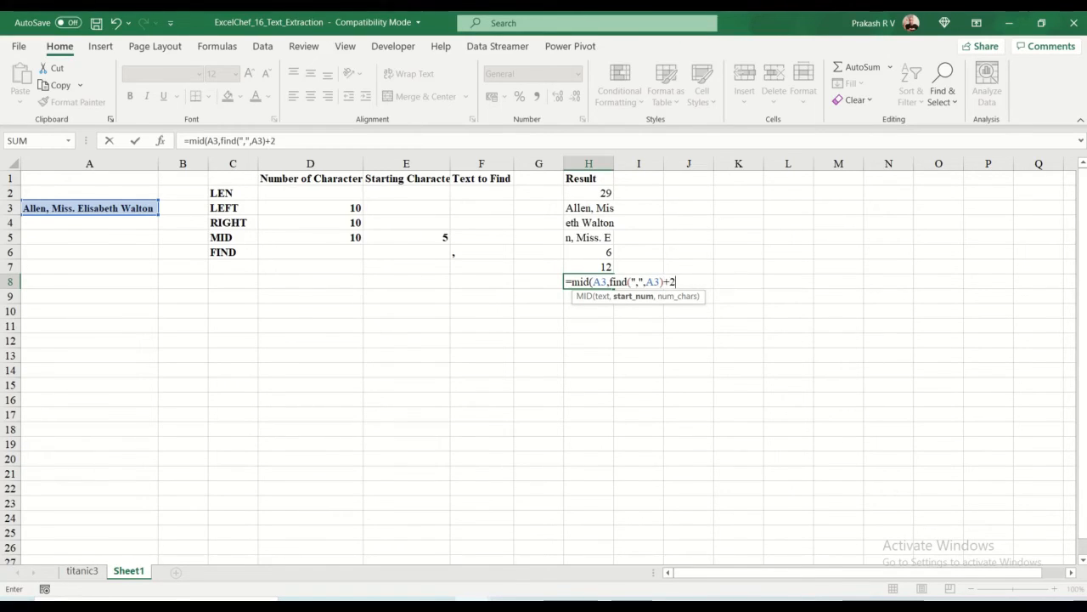
type(",")
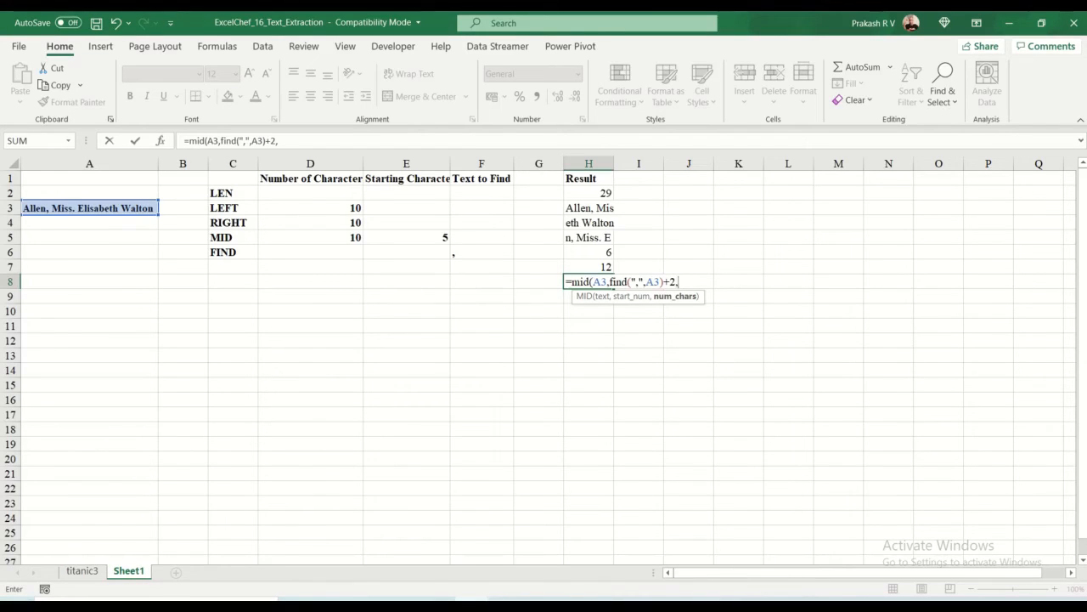
Step: Complete the MID formula in H8 with FIND(".",A3)-FIND(",",A3)-2 as the number of characters
type("find(")
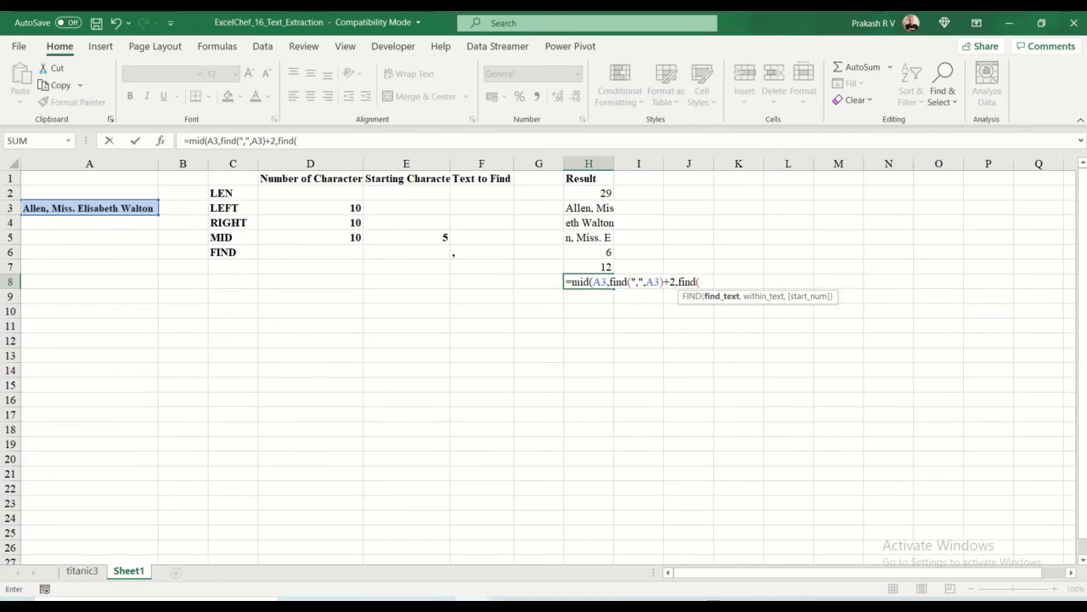
type("\".\",a3)")
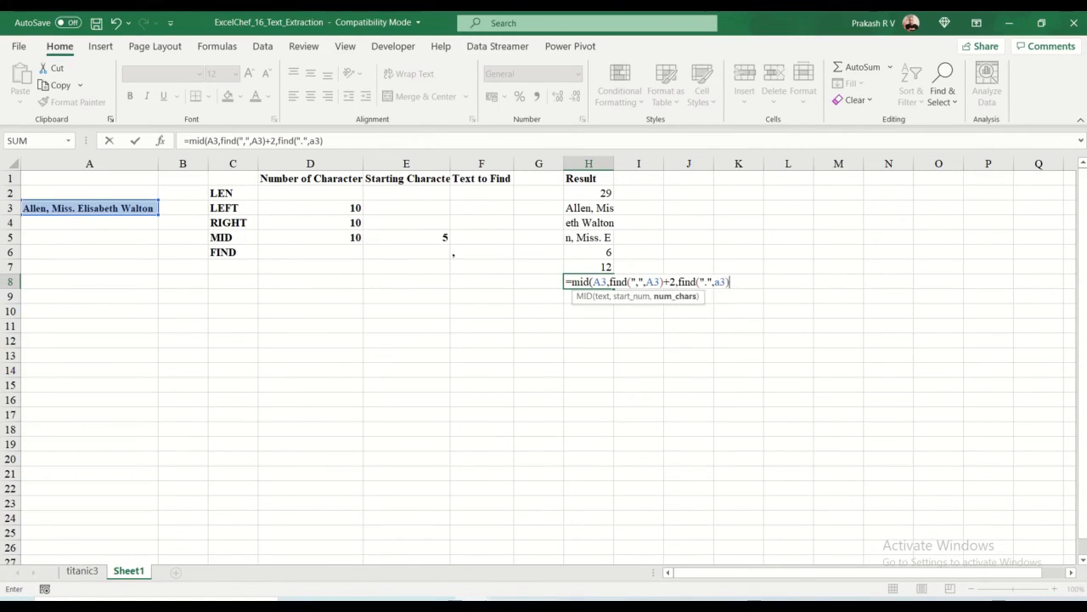
type("-find(\"")
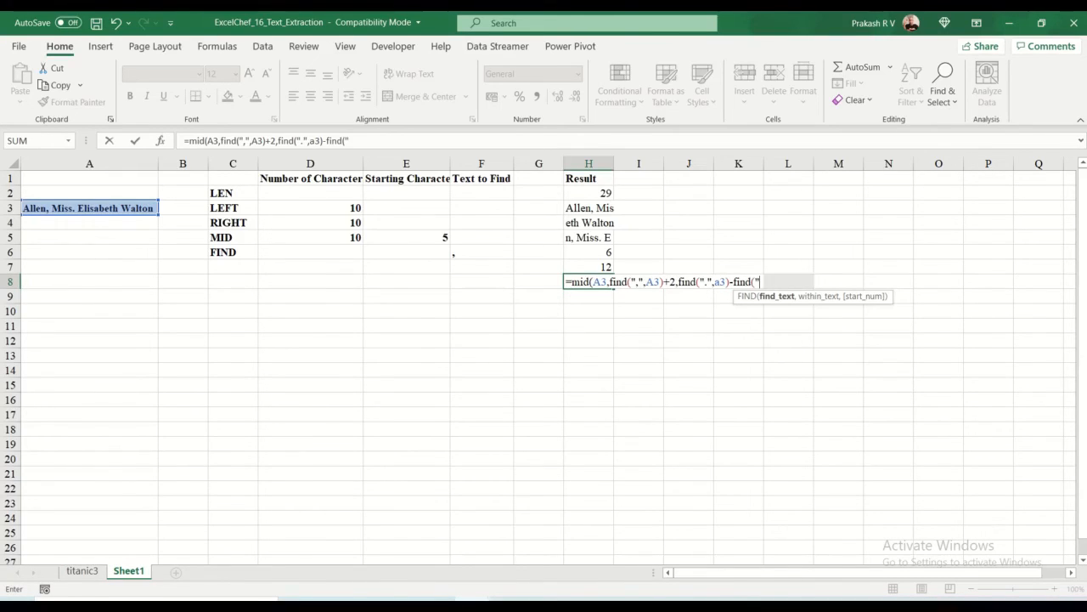
type(",\"")
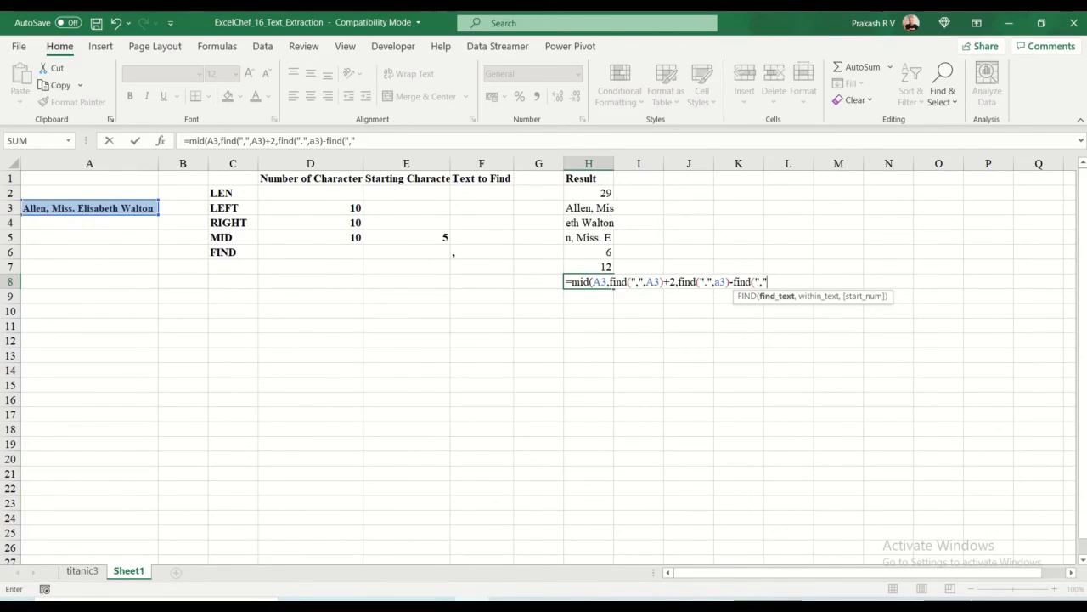
type(",a3")
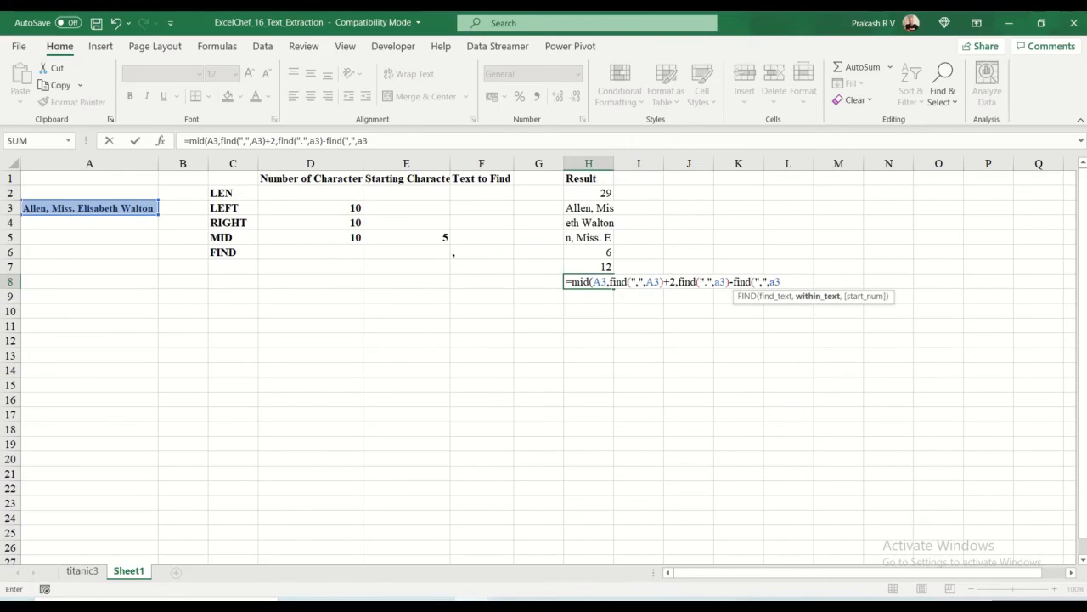
type(")-")
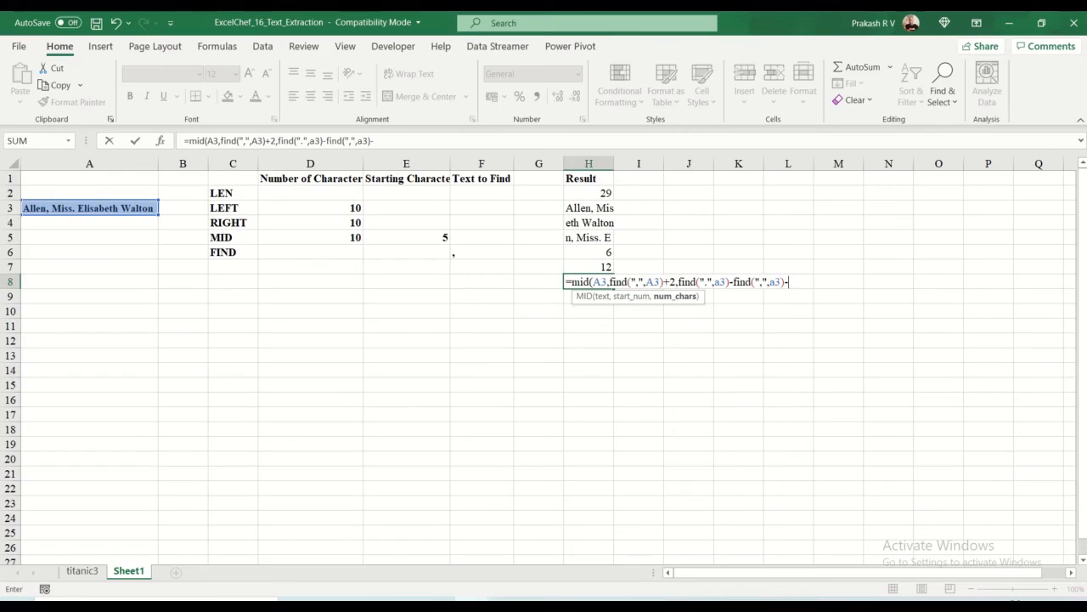
type("2")
key("Return")
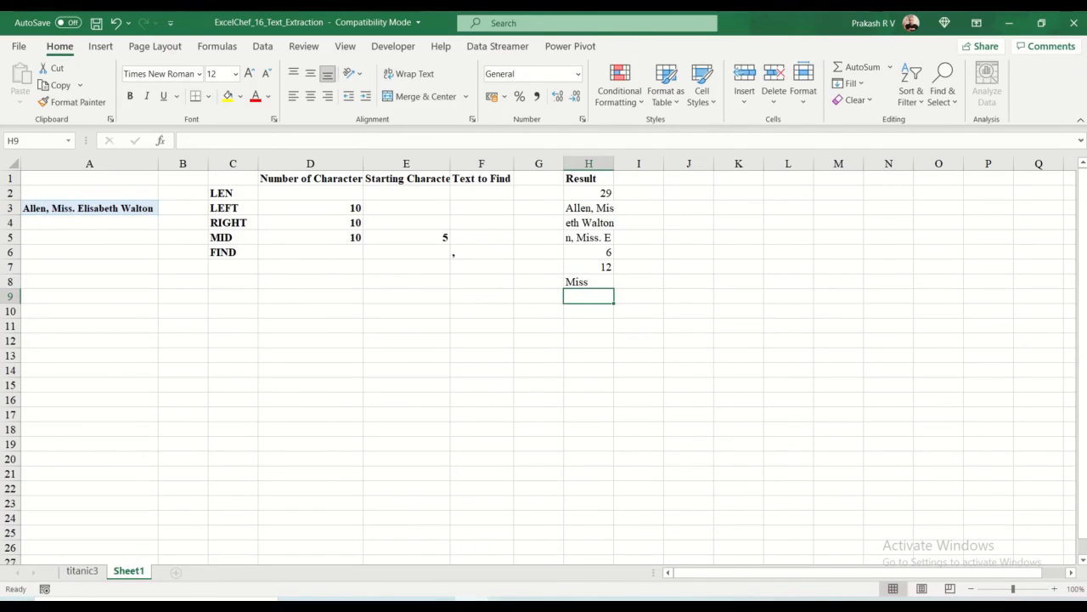
Step: Copy the text of the MID formula from cell H8, leaving the cell as it is
left_click(600, 281)
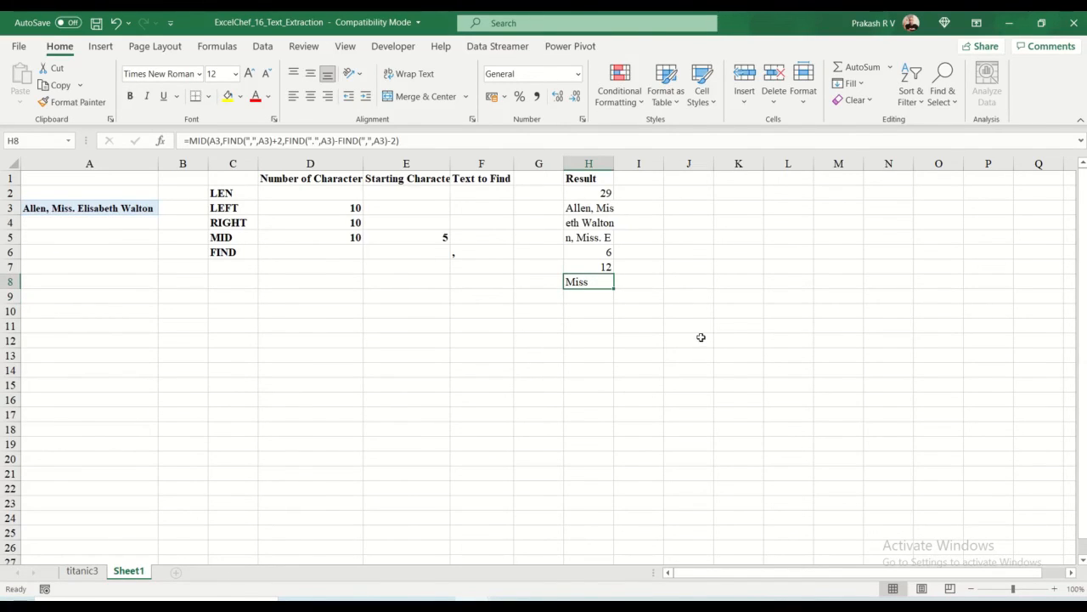
left_click(409, 144)
key("shift+Home")
key("ctrl+c")
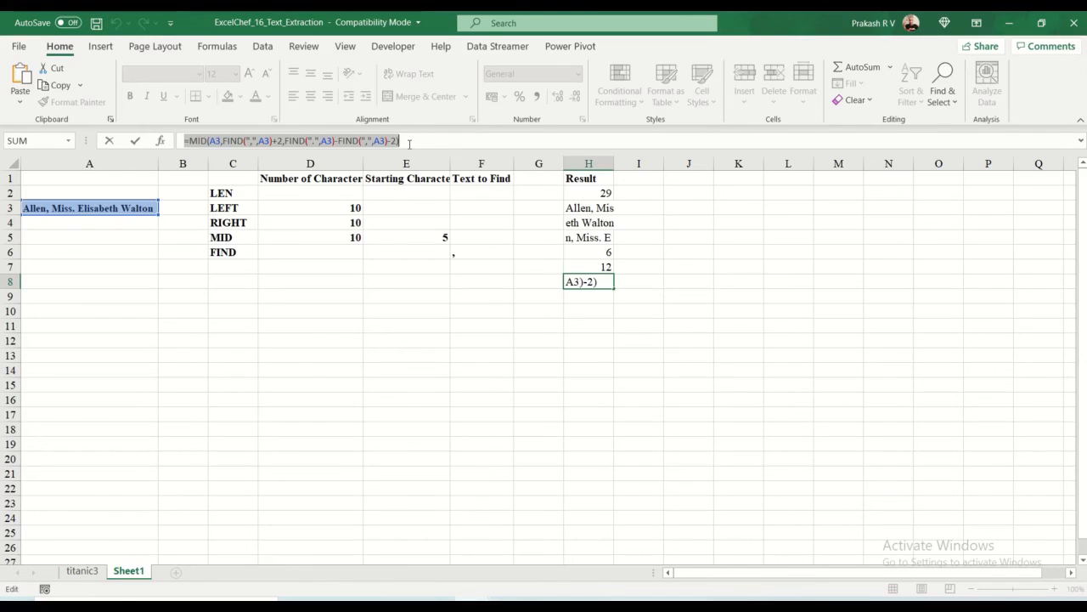
key("Escape")
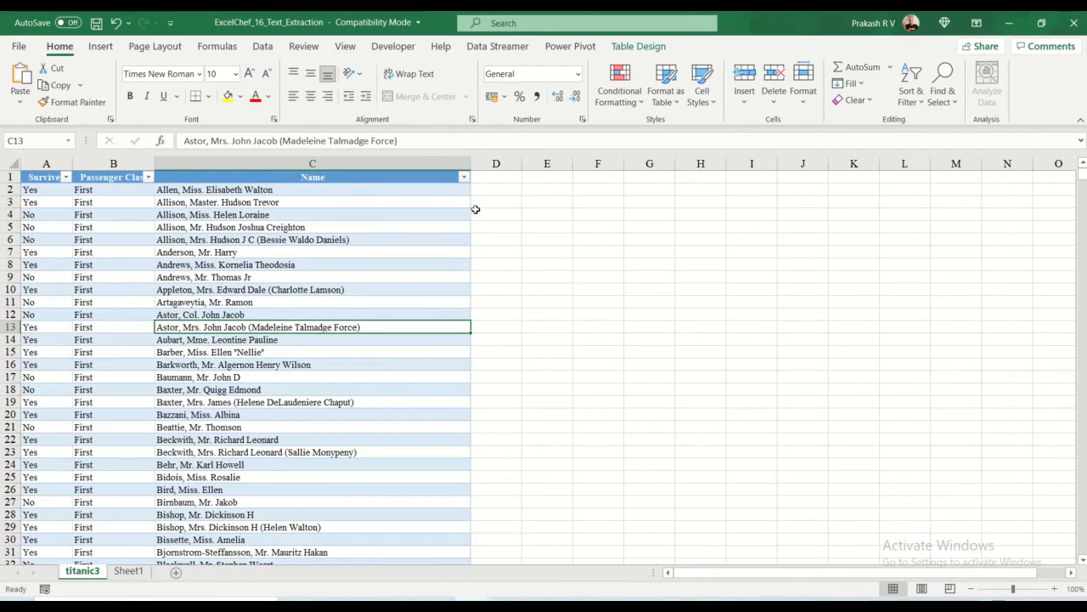
Step: Paste the formula into cell D2 of the titanic3 sheet, change its A3 references to C2, and review the extracted titles
left_click(498, 193)
left_click(333, 141)
key("ctrl+v")
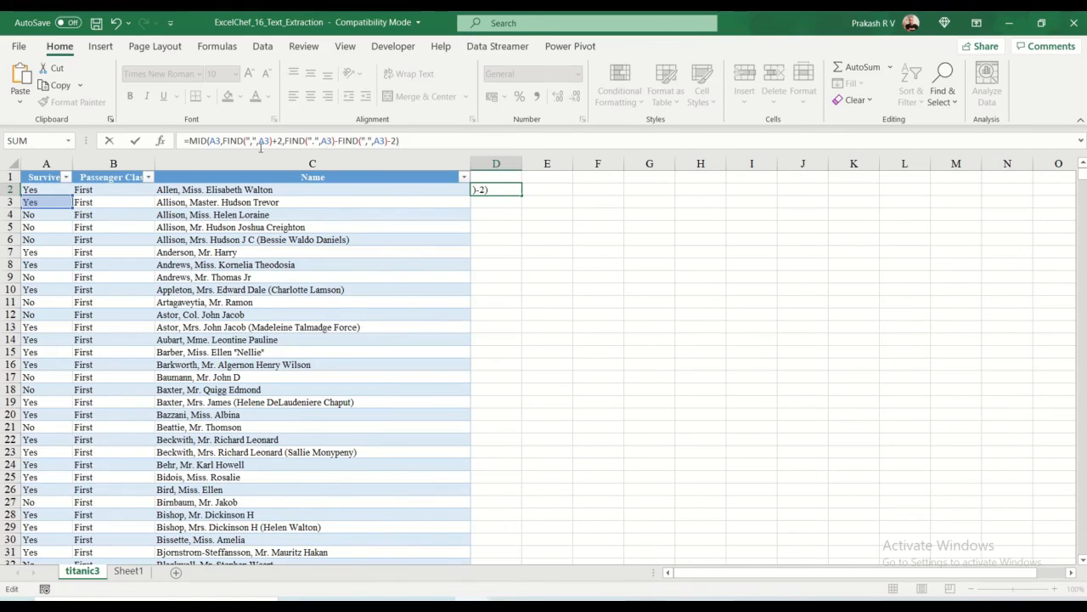
left_click(223, 142)
key("BackSpace")
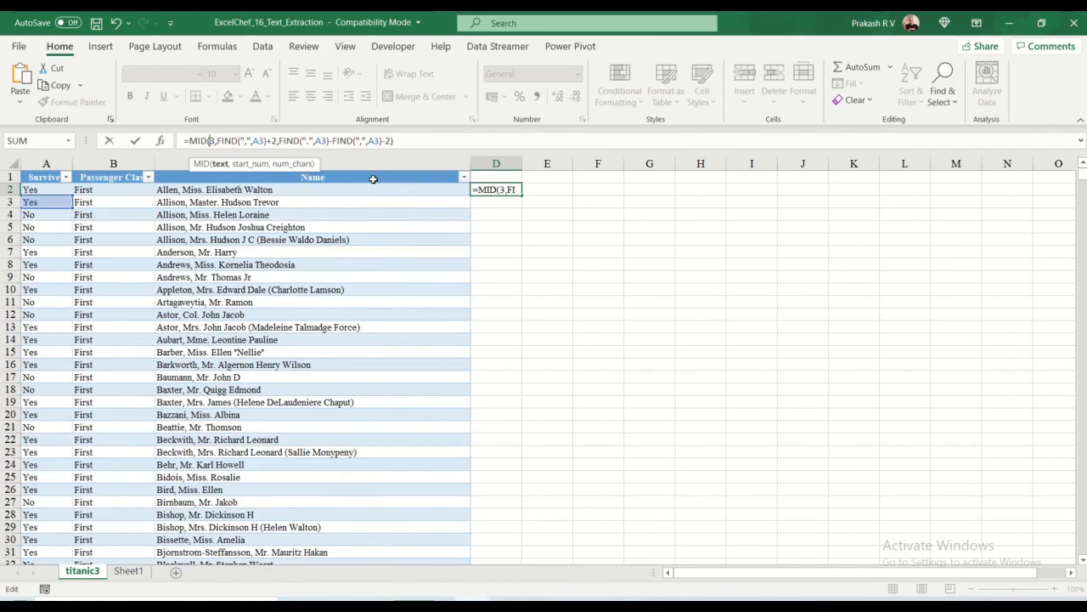
type("C2")
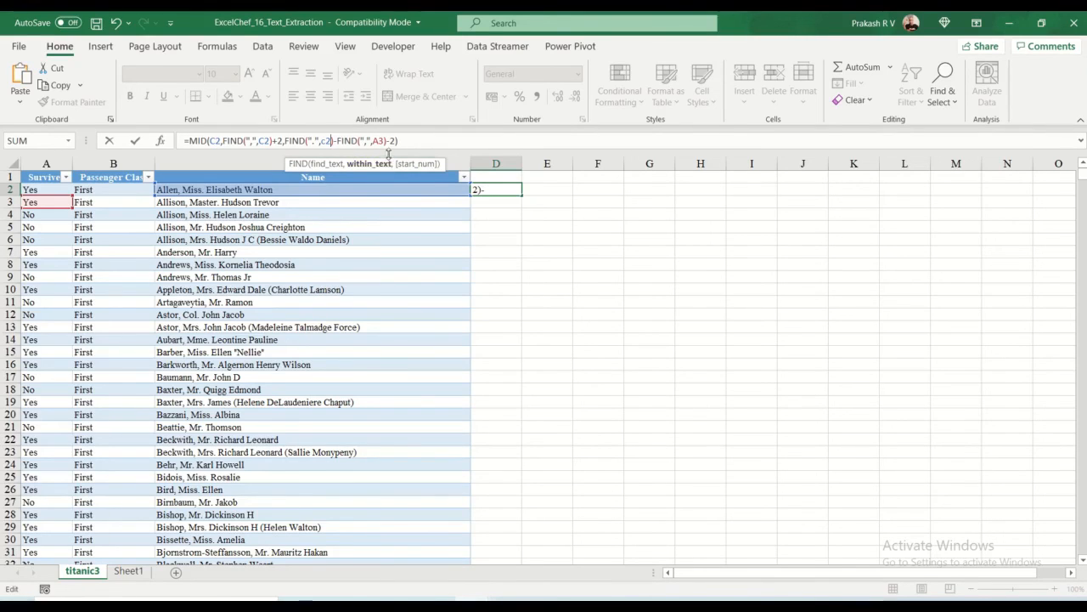
left_click(384, 142)
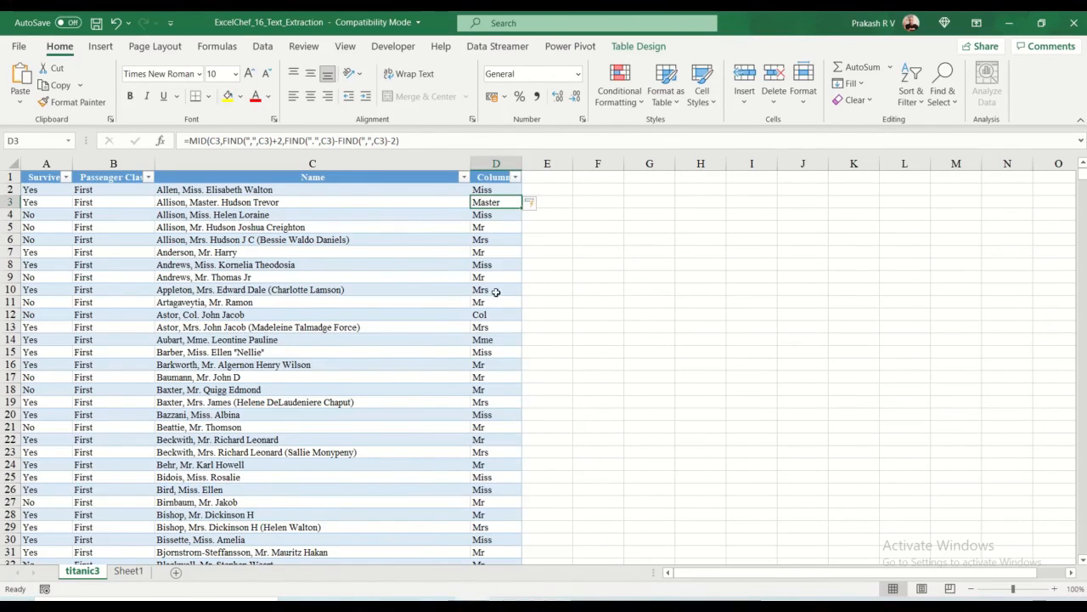
scroll(482, 345, "down", 11)
scroll(481, 351, "down", 9)
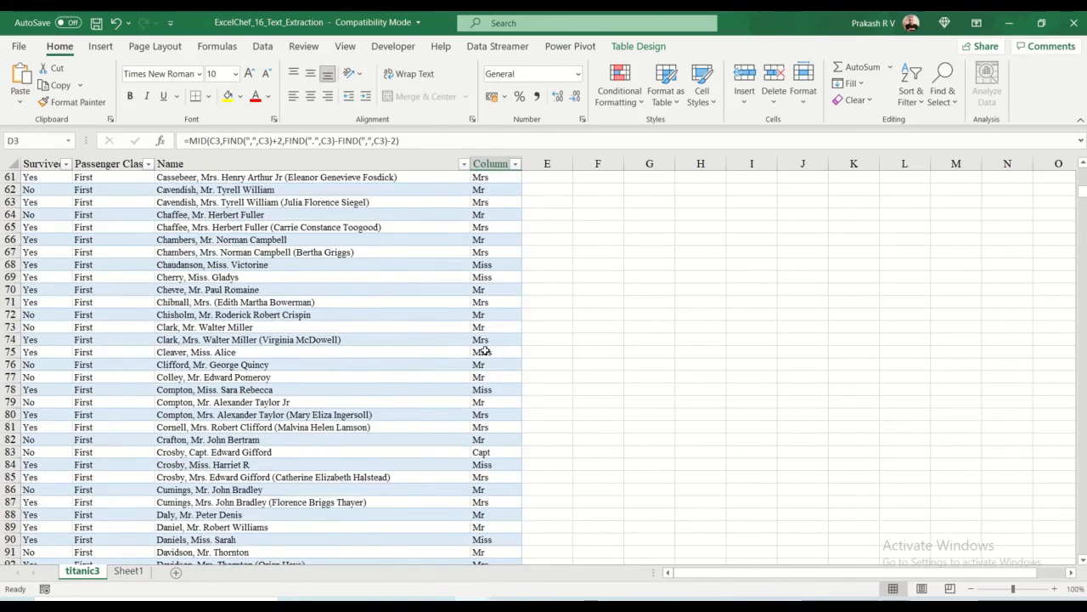
scroll(482, 351, "up", 9)
scroll(482, 351, "up", 7)
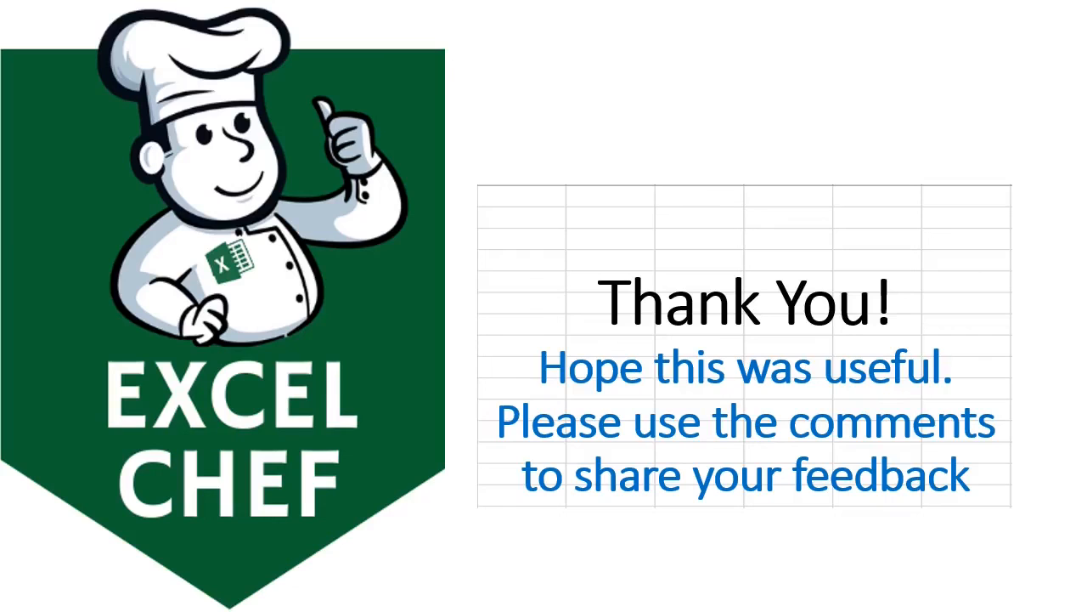